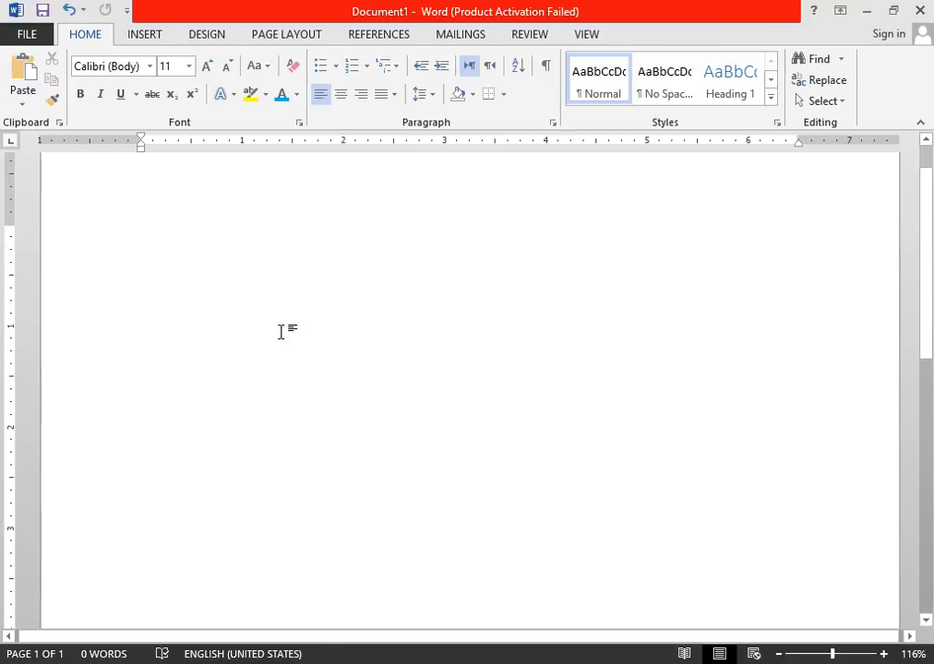
Enter the heading "Pakistan" on the first line and format it bold at 16 pt.
text(Pakistan)
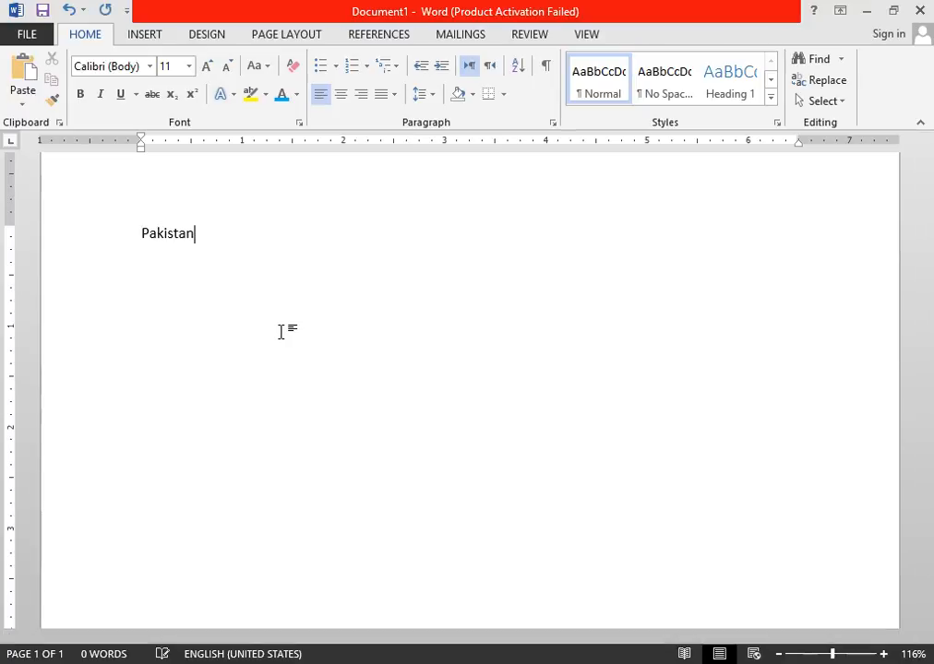
key(ctrl+a)
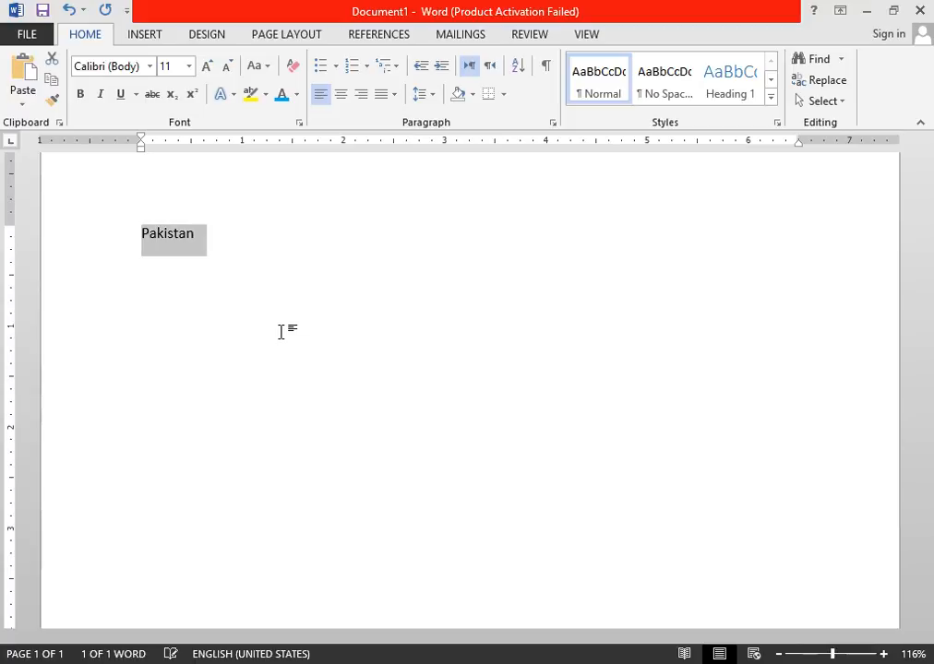
click(82, 96)
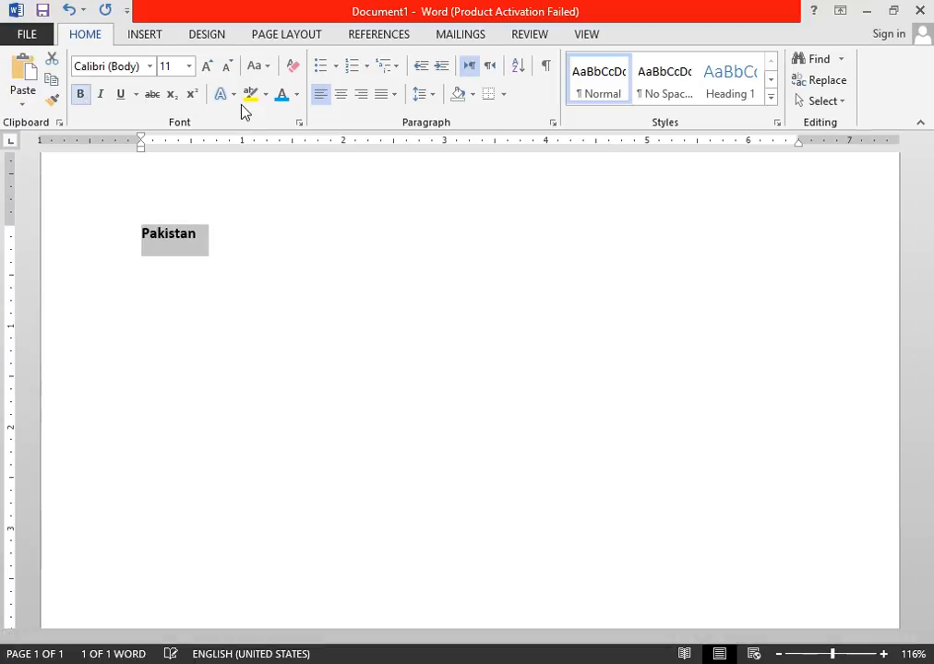
click(207, 65)
click(207, 66)
click(207, 65)
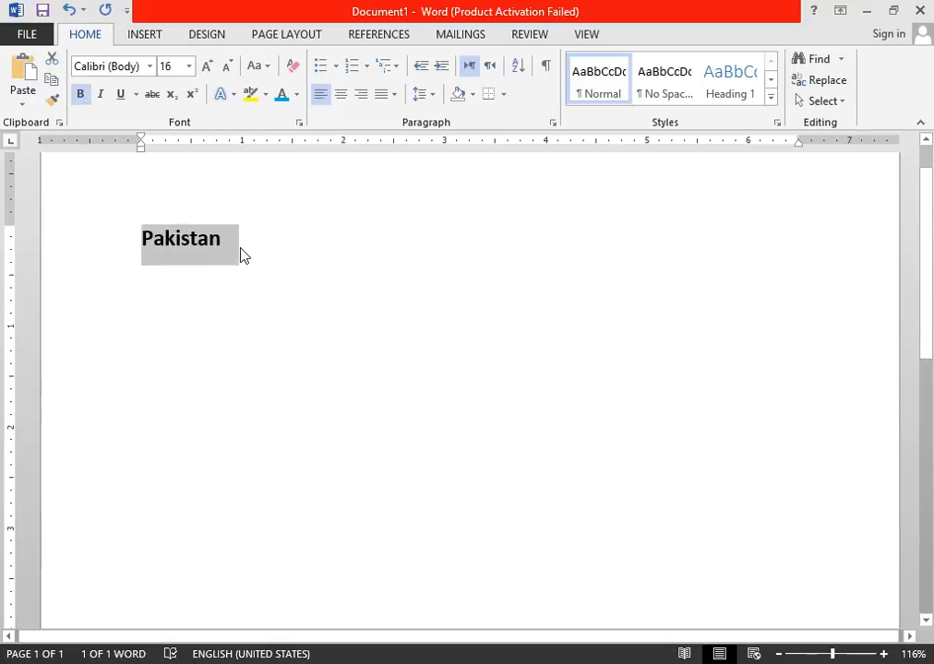
click(240, 247)
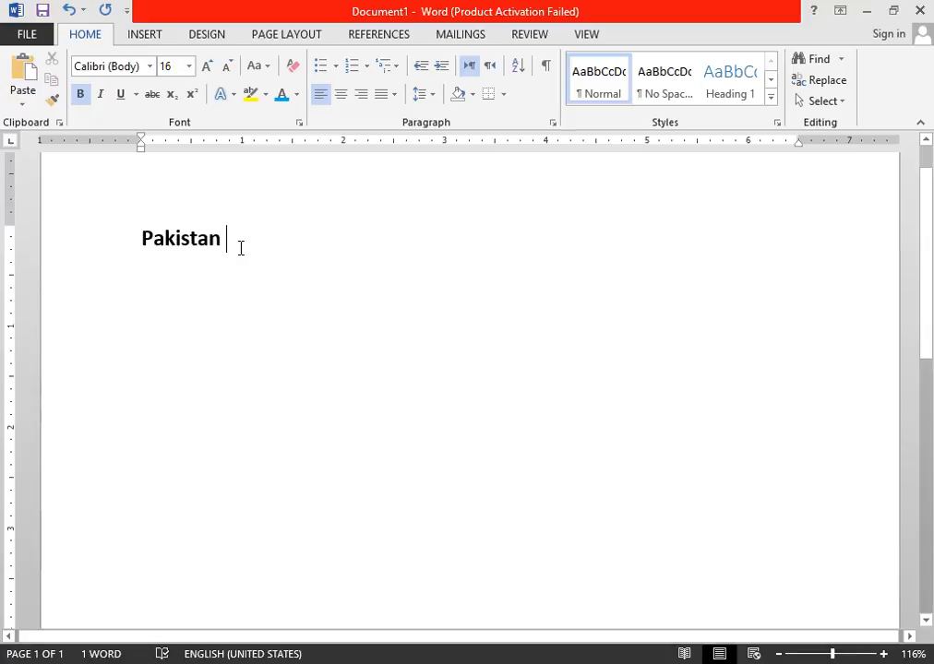
Start a new line below the Pakistan heading and clear all formatting from it.
key(Return)
text(x)
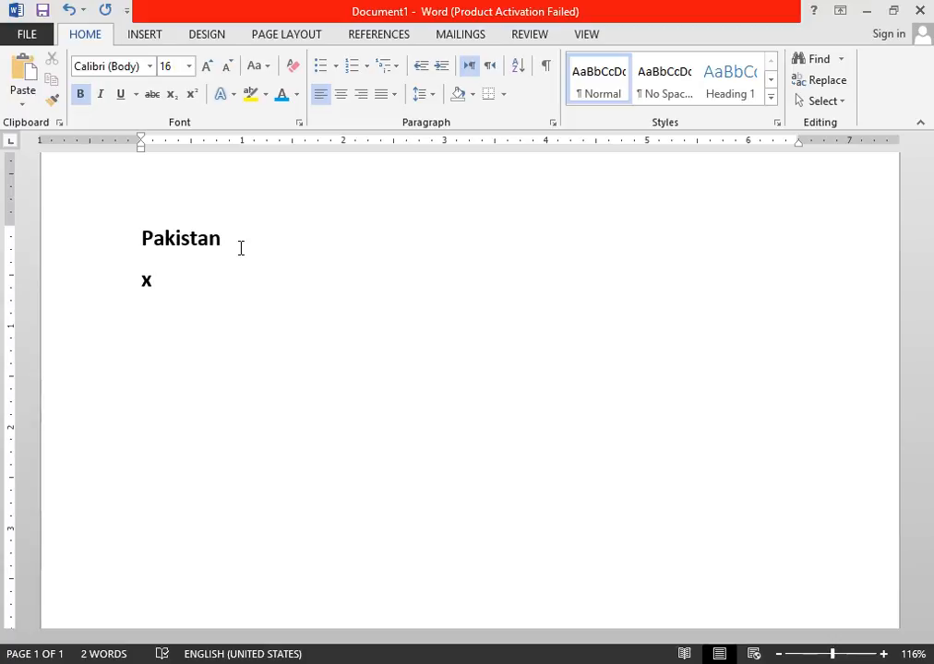
key(BackSpace)
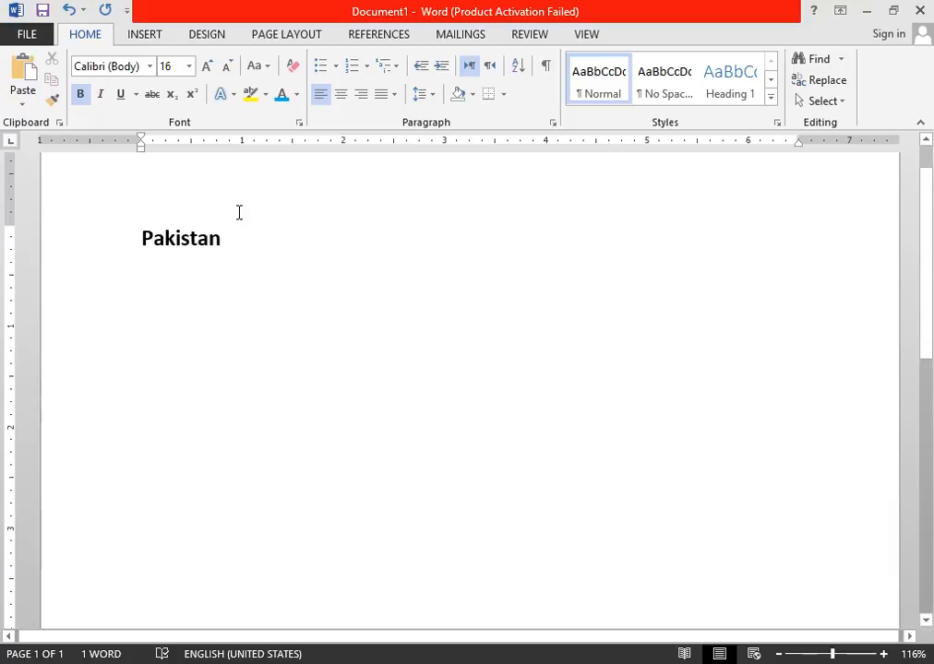
click(291, 83)
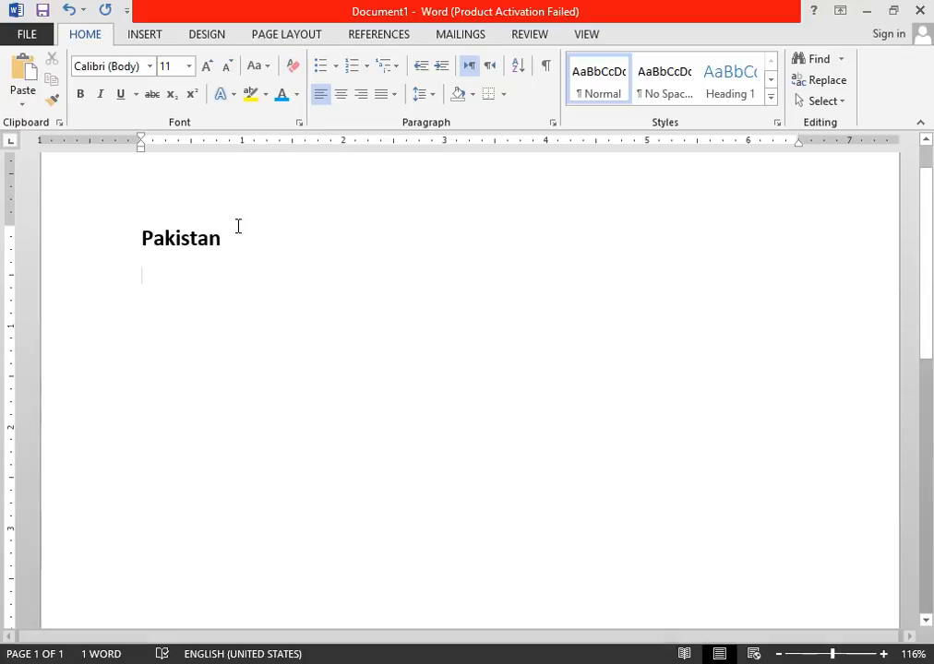
Enter "Karachi" and "Lahore" on separate lines under the heading.
text(as)
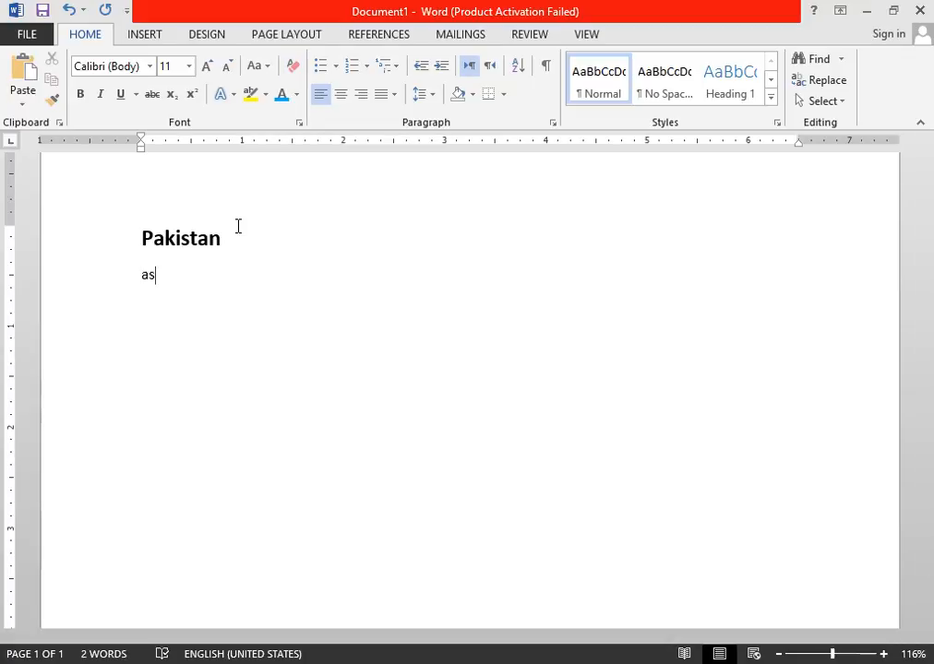
key(BackSpace)
key(BackSpace)
text(karachi )
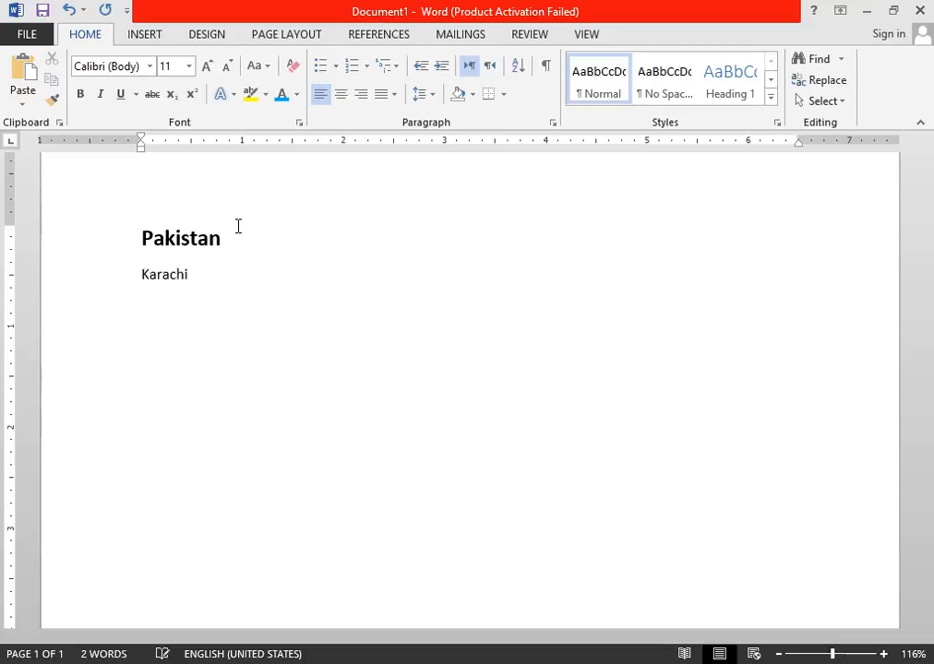
text(lahore)
key(Return)
Enter "islamabad" on the line below Lahore, correcting its spelling.
text(islamba)
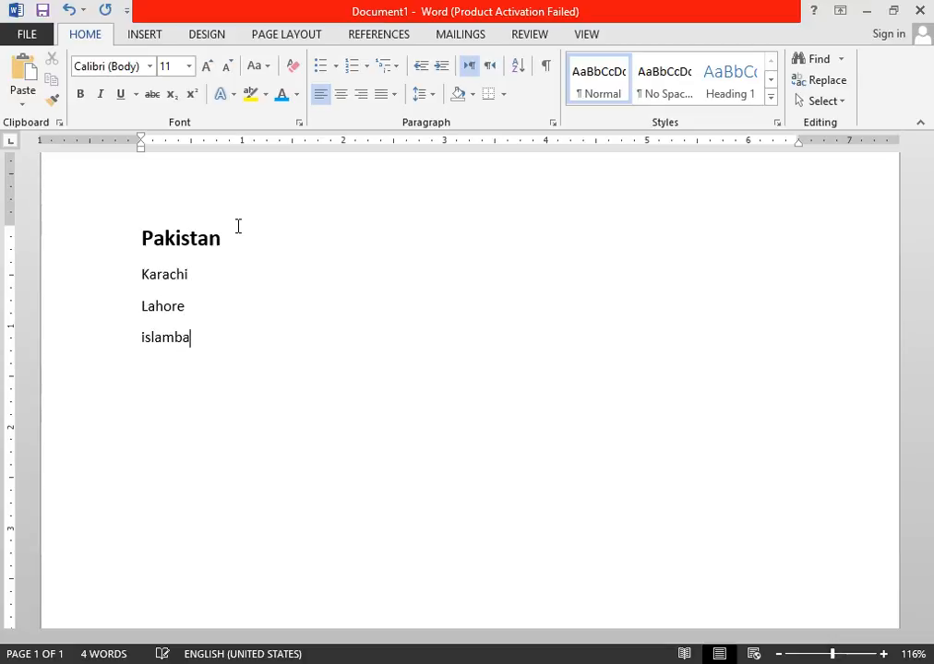
text(a)
key(BackSpace)
text(d)
key(Left)
key(Left)
key(Left)
text(a)
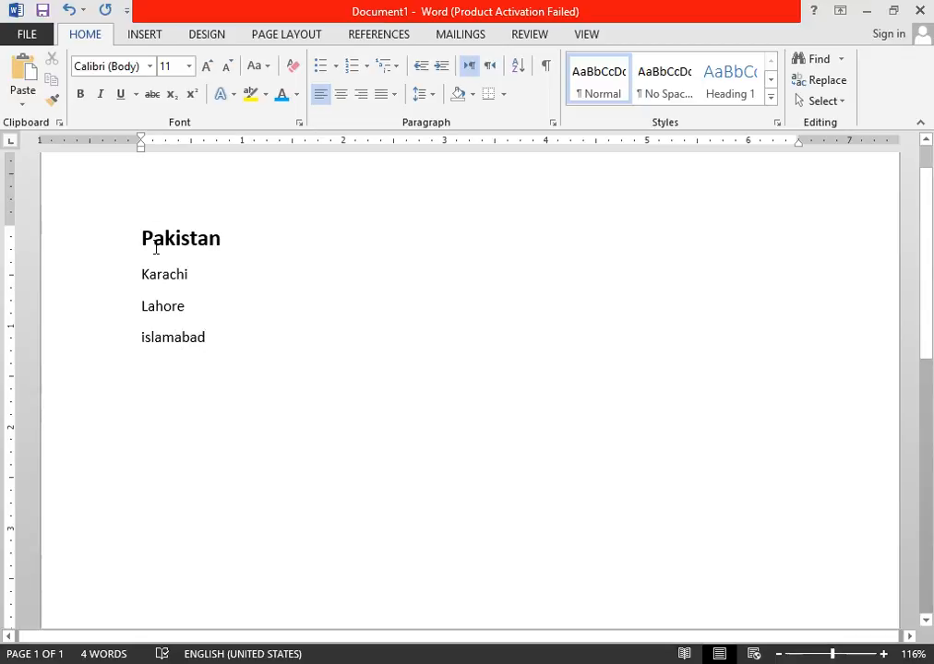
Apply the four-diamond bullet style to the three city lines.
drag(142, 275, 184, 343)
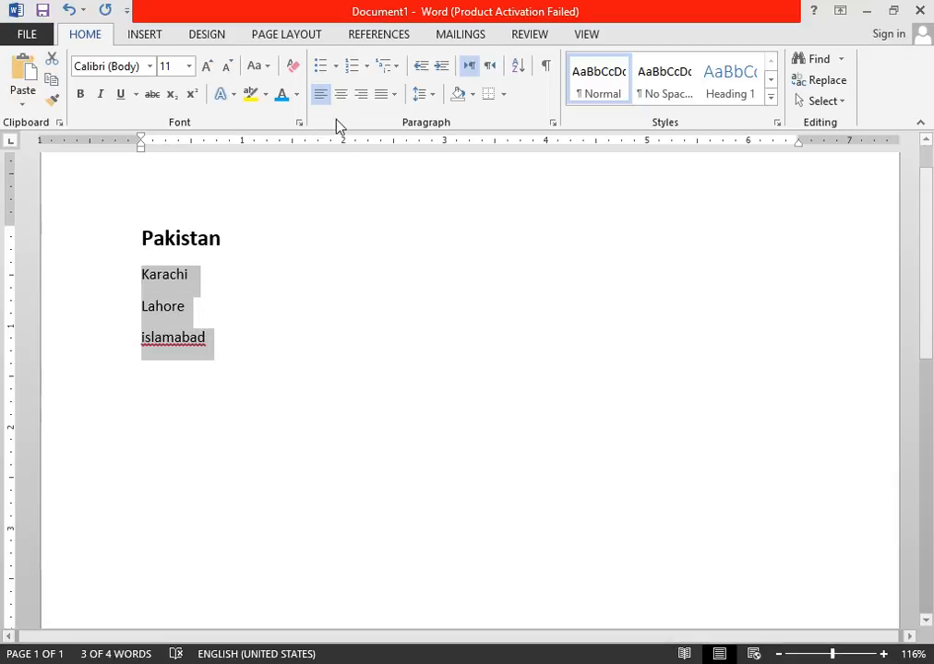
click(336, 70)
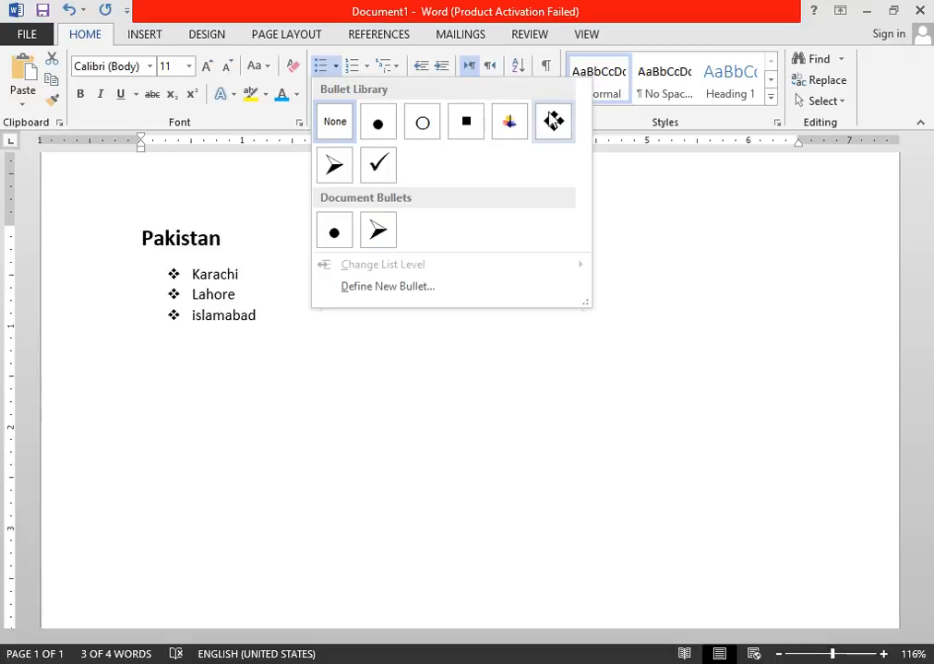
click(551, 121)
Correct the flagged word "islamabad" to the suggested spelling "Islamabad".
drag(191, 274, 241, 336)
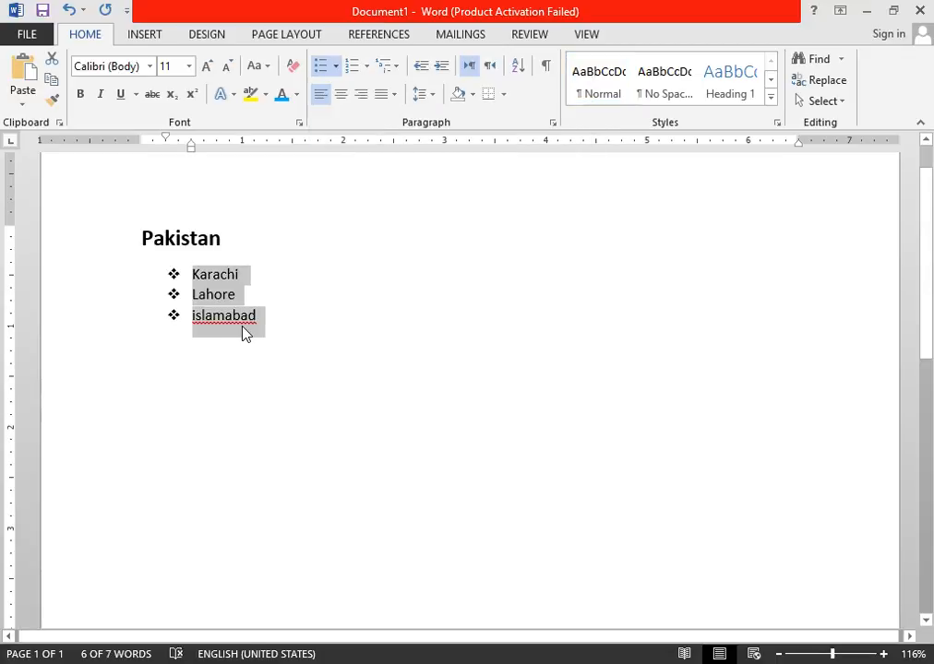
right_click(233, 316)
click(223, 317)
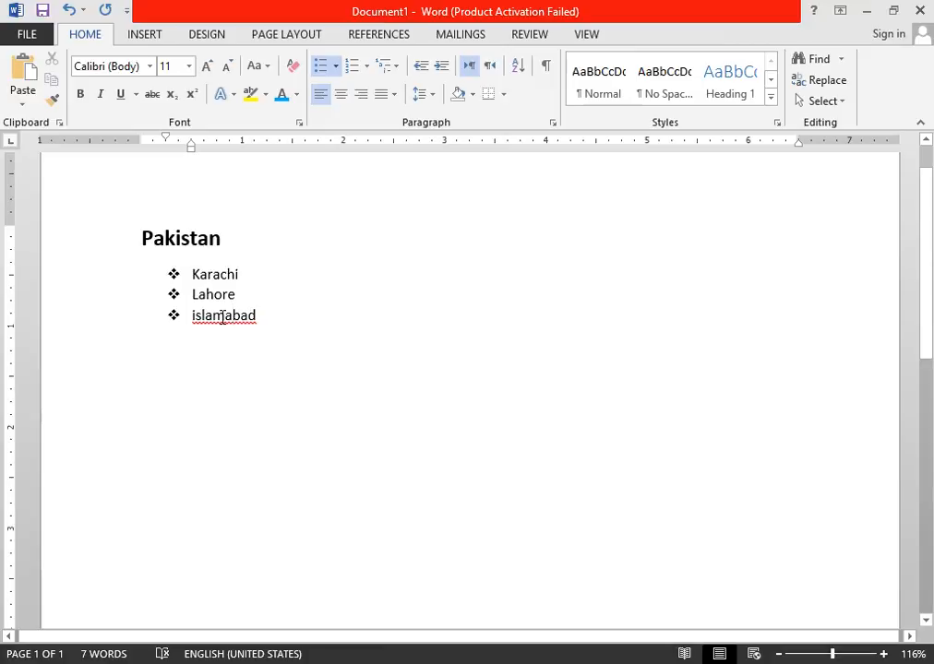
right_click(244, 321)
click(313, 335)
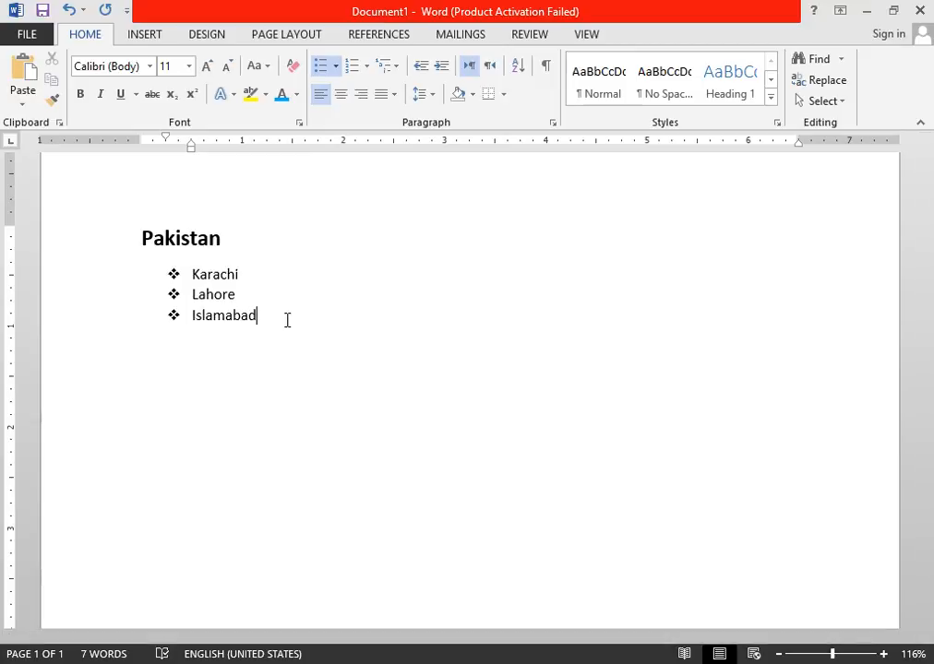
Add four more bulleted items below Islamabad: "Farf", "Artret", "Rety" and "rtyet".
key(Return)
text(farf)
key(Return)
text(artret)
key(Return)
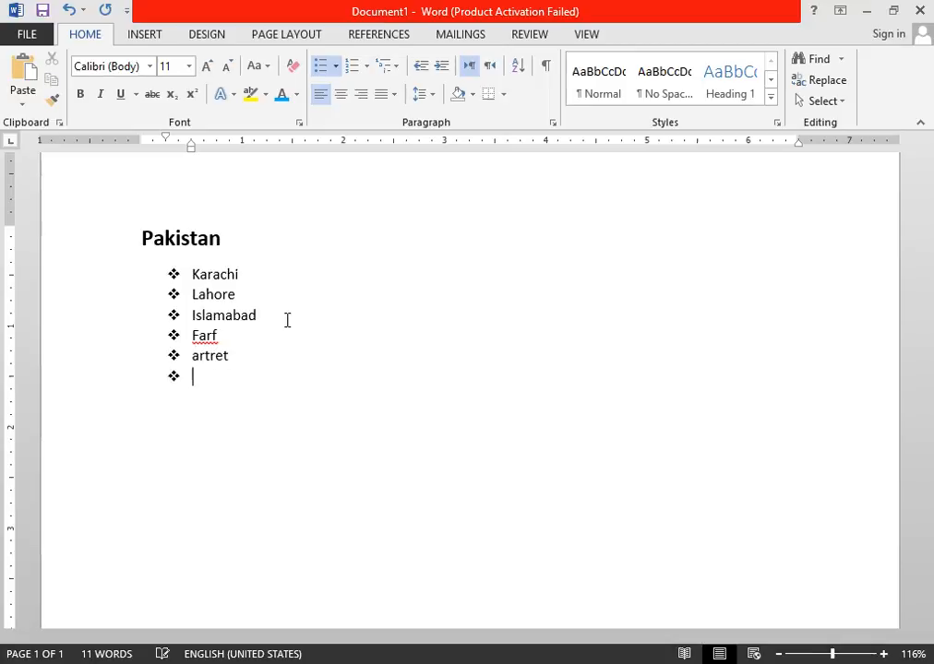
text(rety)
key(Return)
text(r)
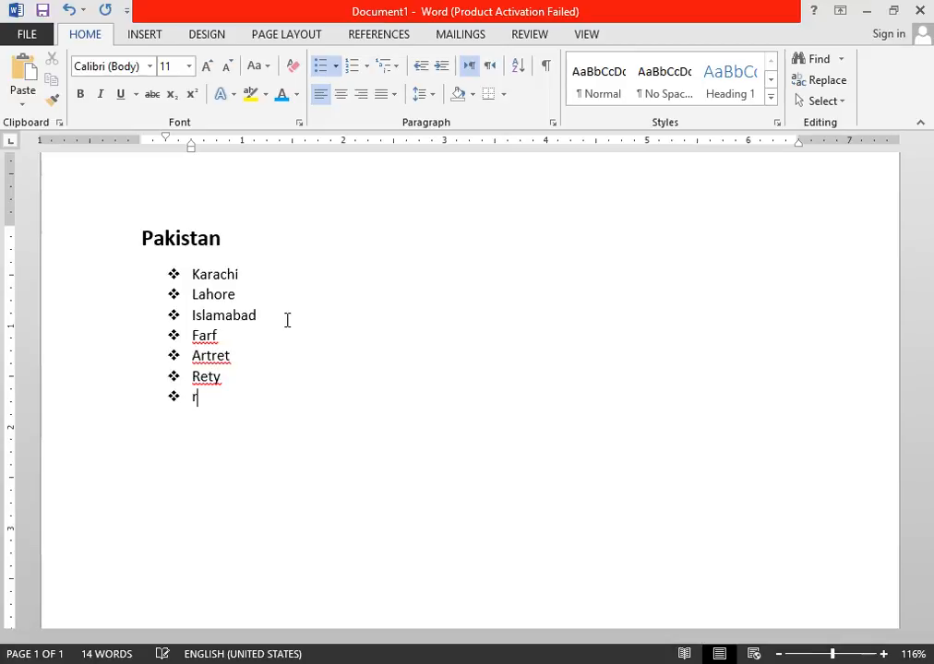
text(tyet)
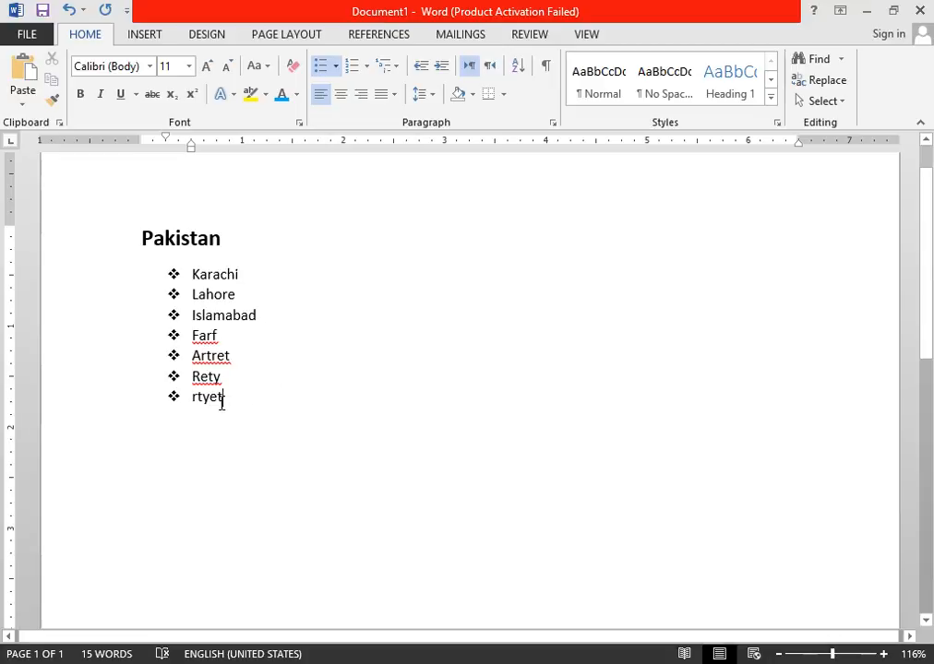
Preview other bullet styles on all seven list items, and convert the list to lowercase a., b., c. numbering.
drag(221, 403, 194, 274)
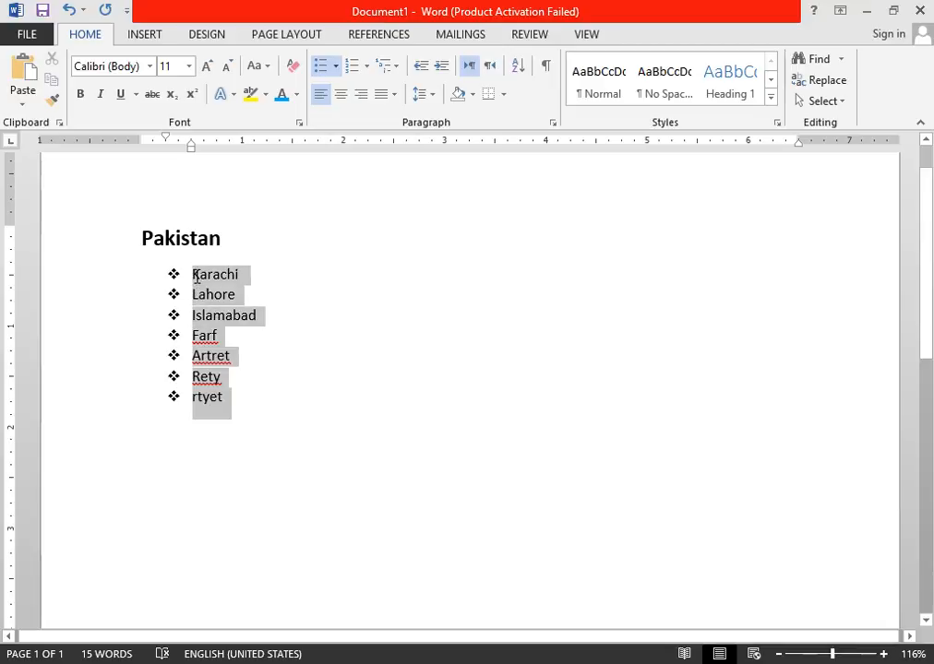
click(335, 66)
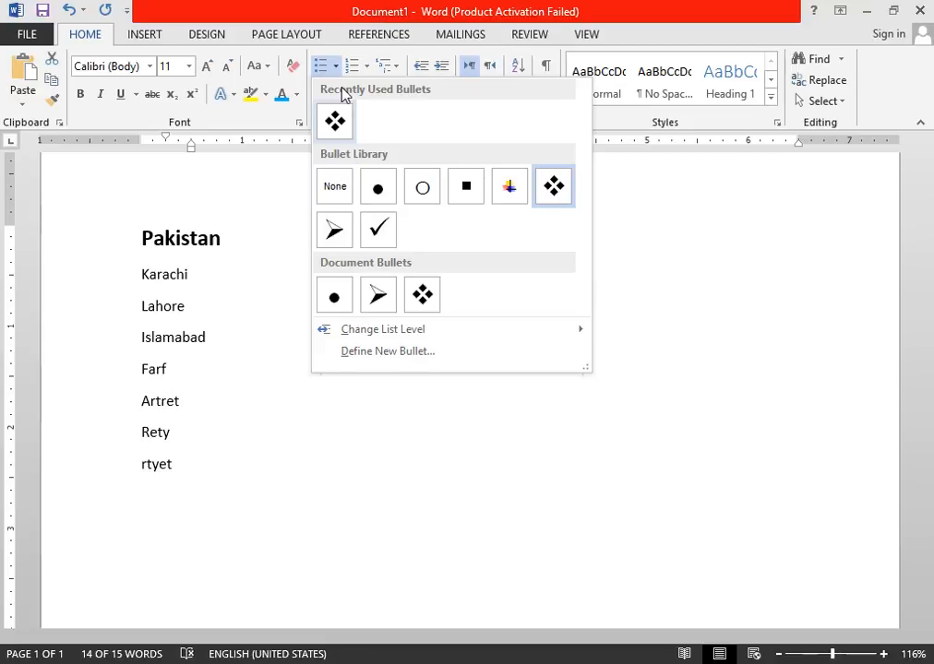
click(248, 343)
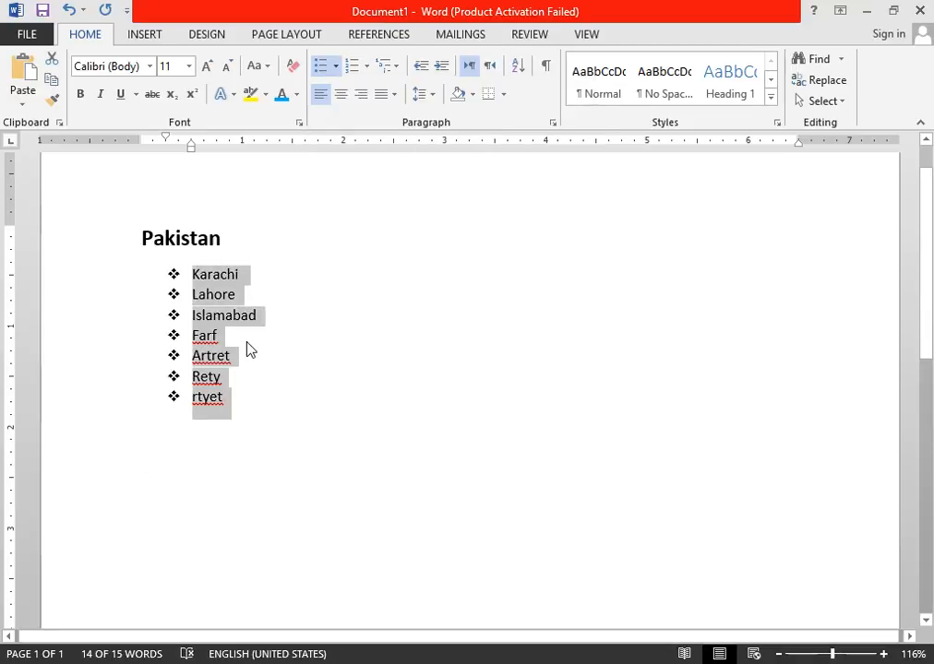
click(368, 67)
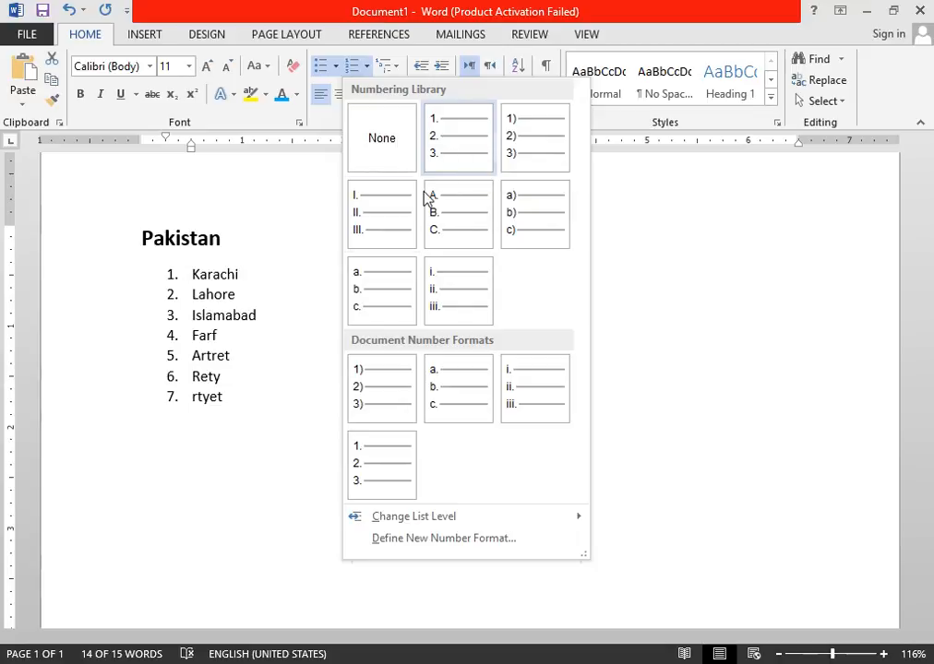
click(398, 296)
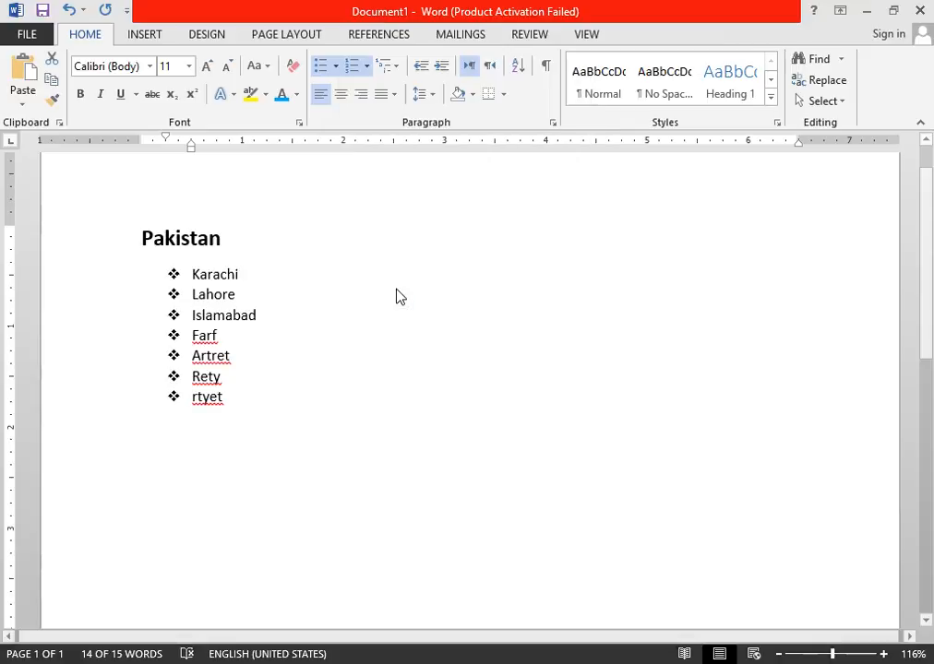
Add the items "Dfgdf" and "Fdg" at the end of the lettered list, followed by an empty item.
click(221, 412)
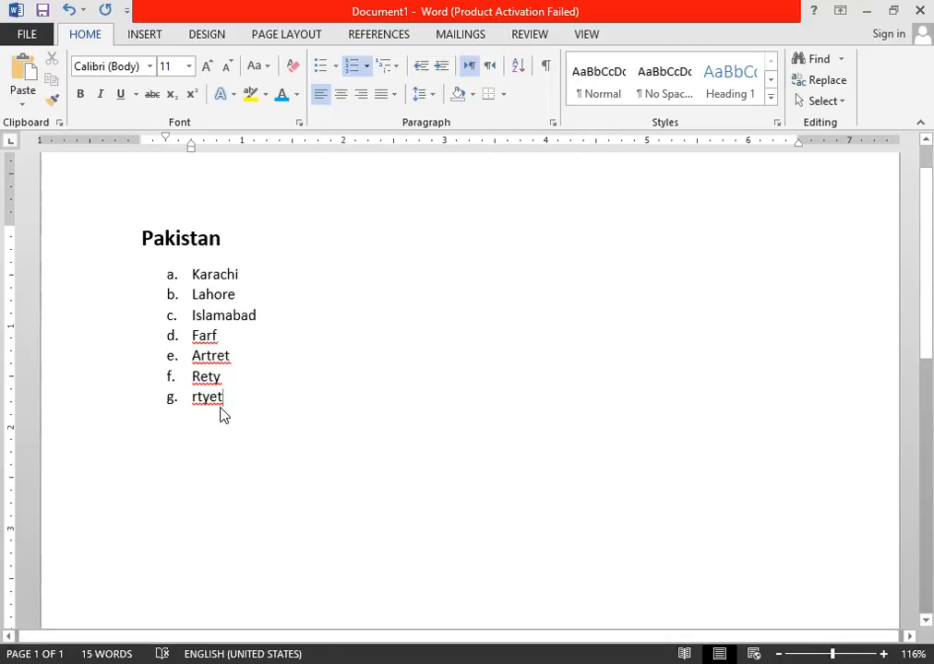
key(Return)
text(dfgd)
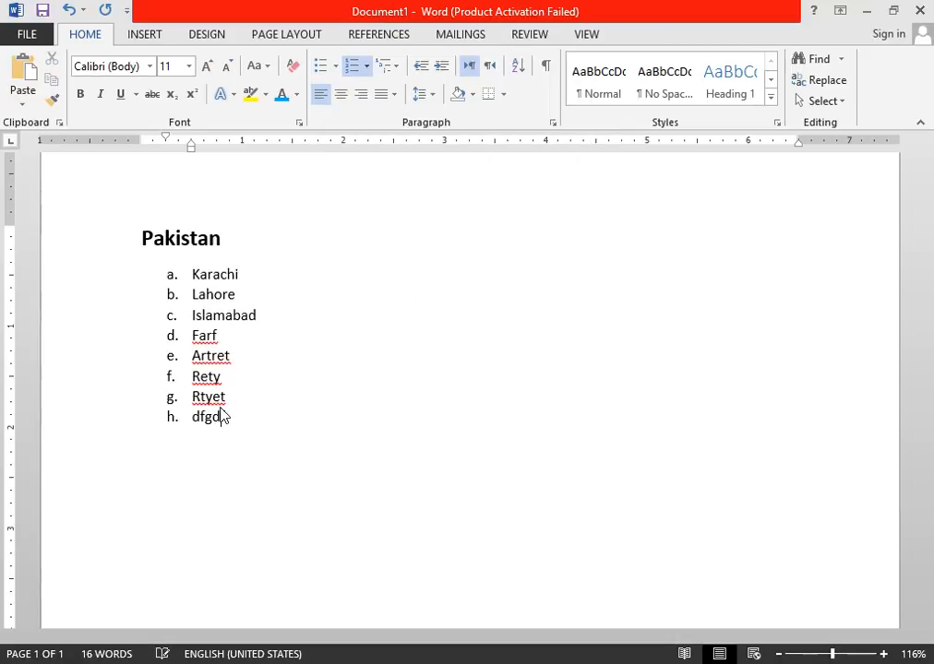
key(Return)
text(fdg)
key(Return)
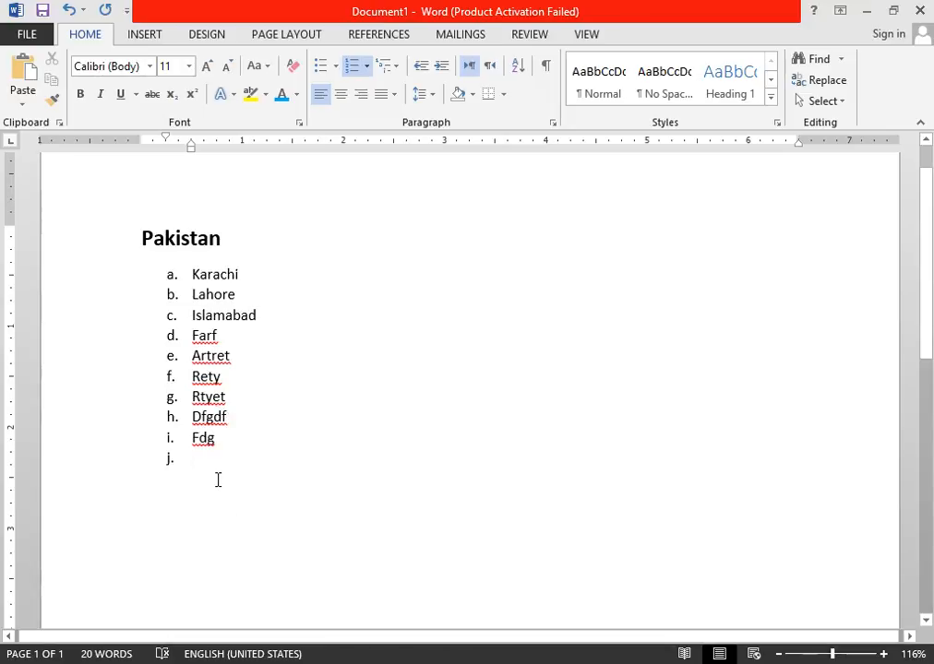
Clear all formatting from the empty last list item to end the lettered list.
drag(216, 440, 193, 439)
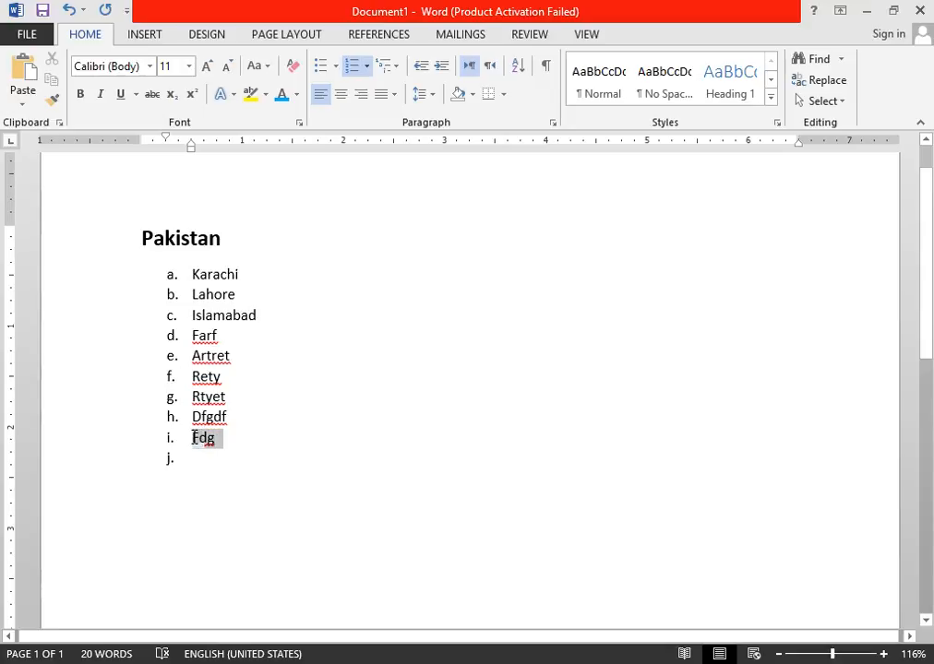
click(197, 460)
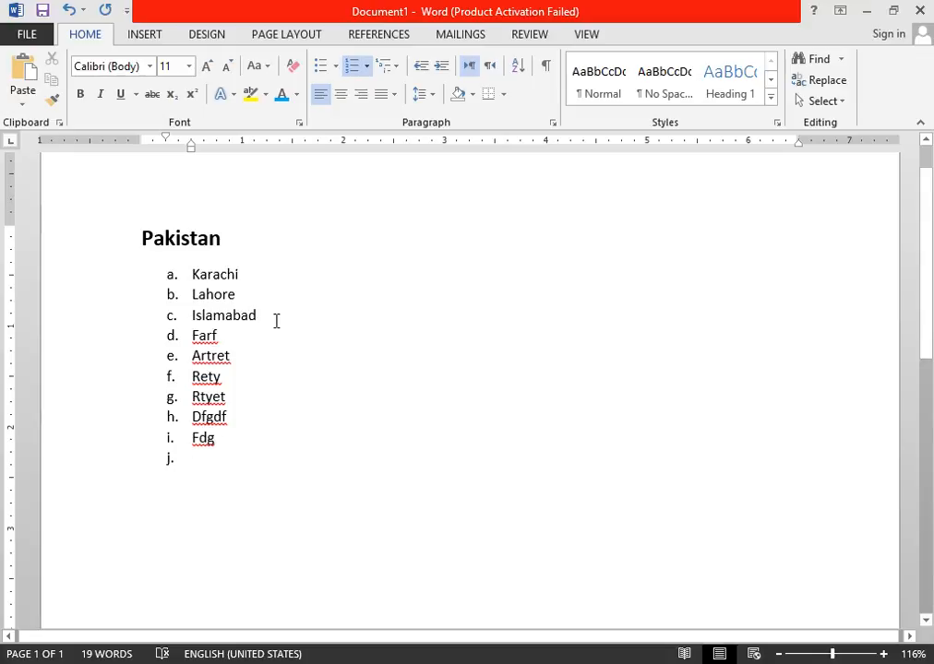
click(293, 70)
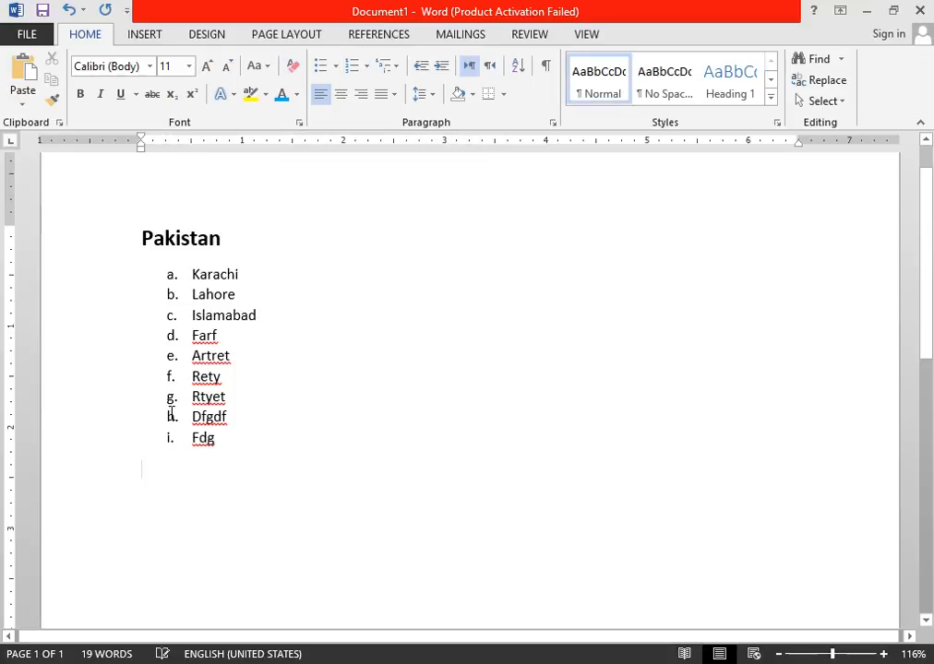
Generate one paragraph of sample text below the list with the formula =rand(1).
text(=ra)
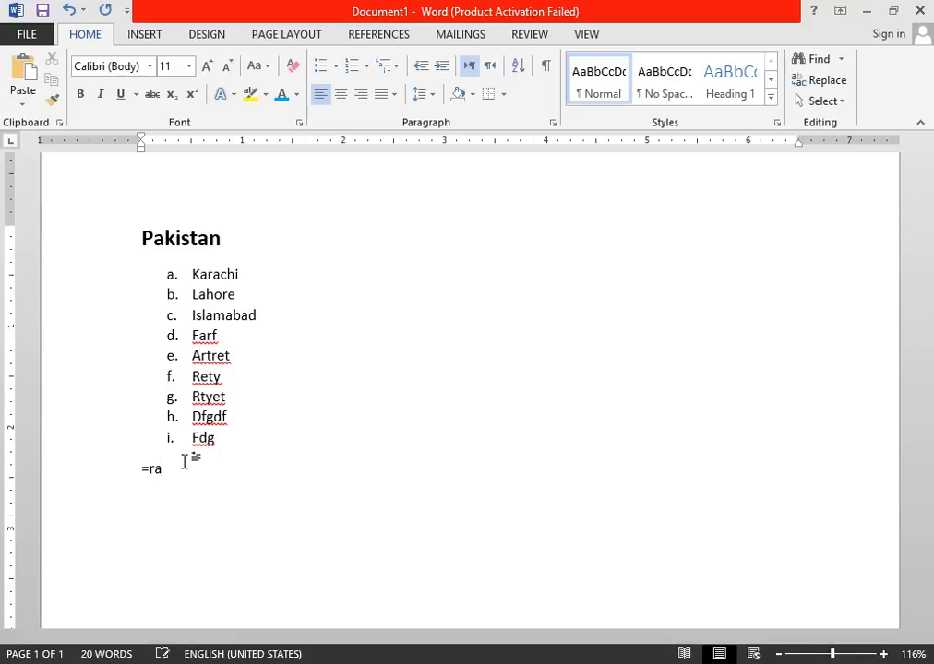
text(n)
text((1))
key(Return)
key(BackSpace)
key(BackSpace)
text(d)
text(()
text(1))
key(Return)
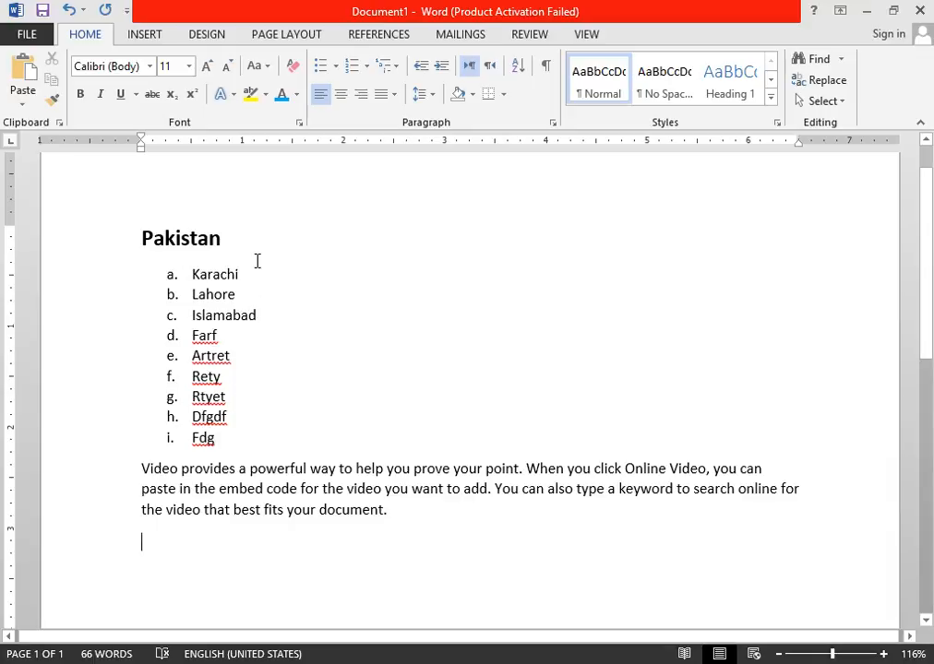
Replace the entire document content with sample paragraphs generated by the formula =rand().
key(ctrl+a)
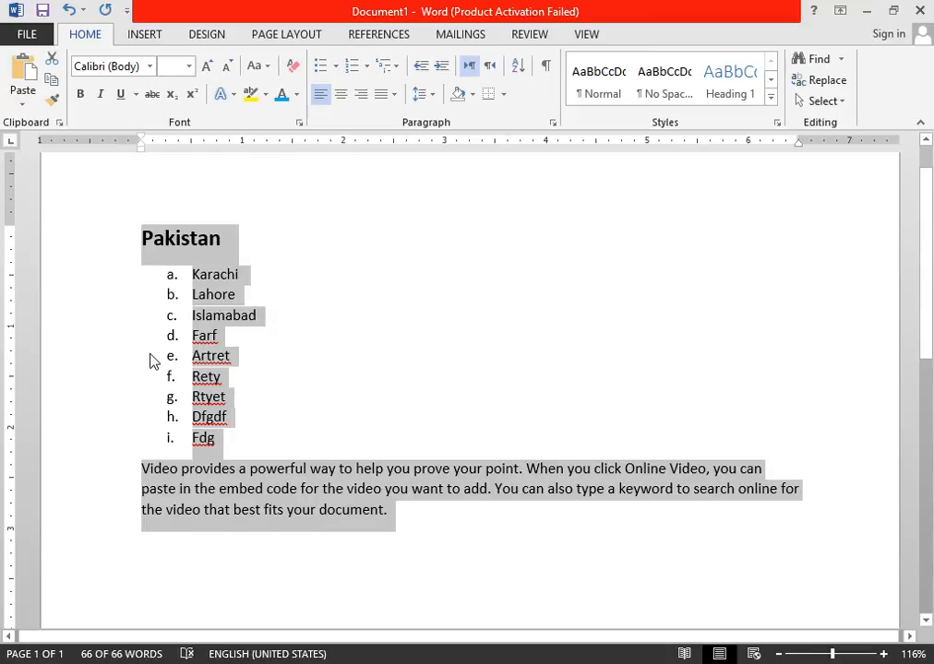
text(=rand()
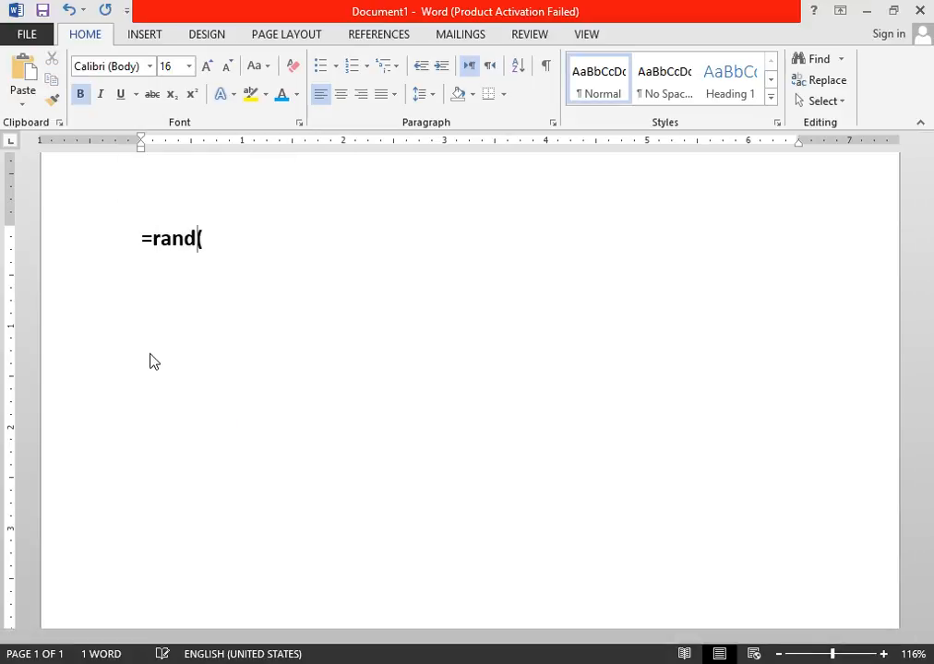
text())
key(Return)
Clear all formatting from the entire generated sample text and deselect it.
key(ctrl+a)
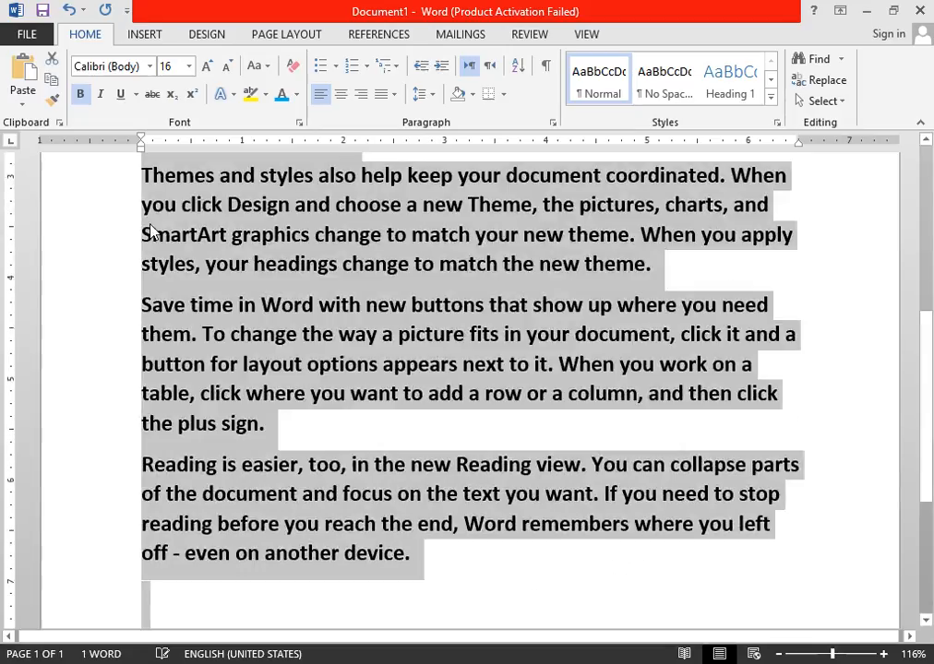
click(292, 68)
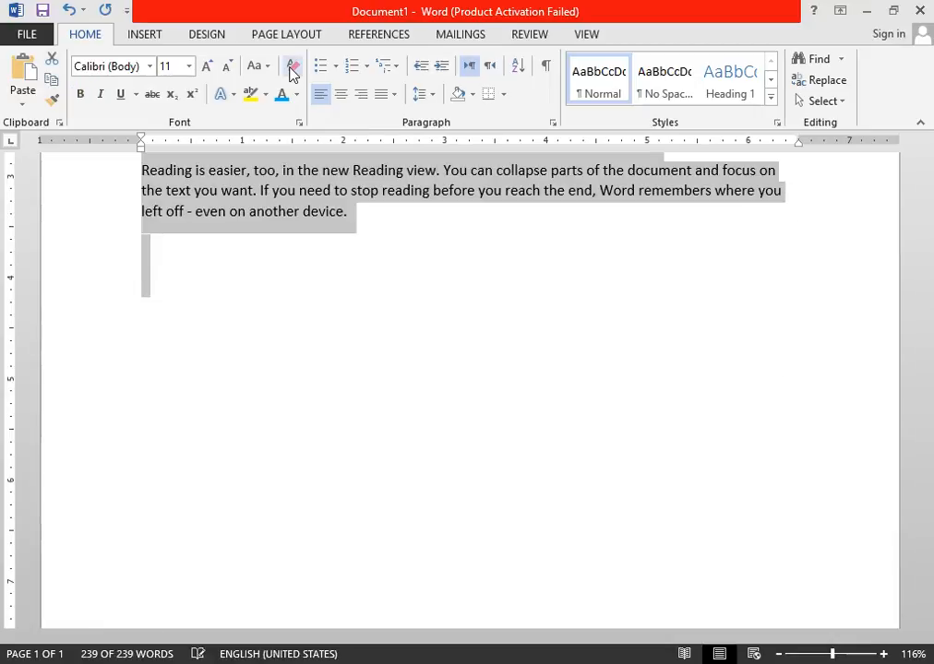
scroll(427, 361, up, 6)
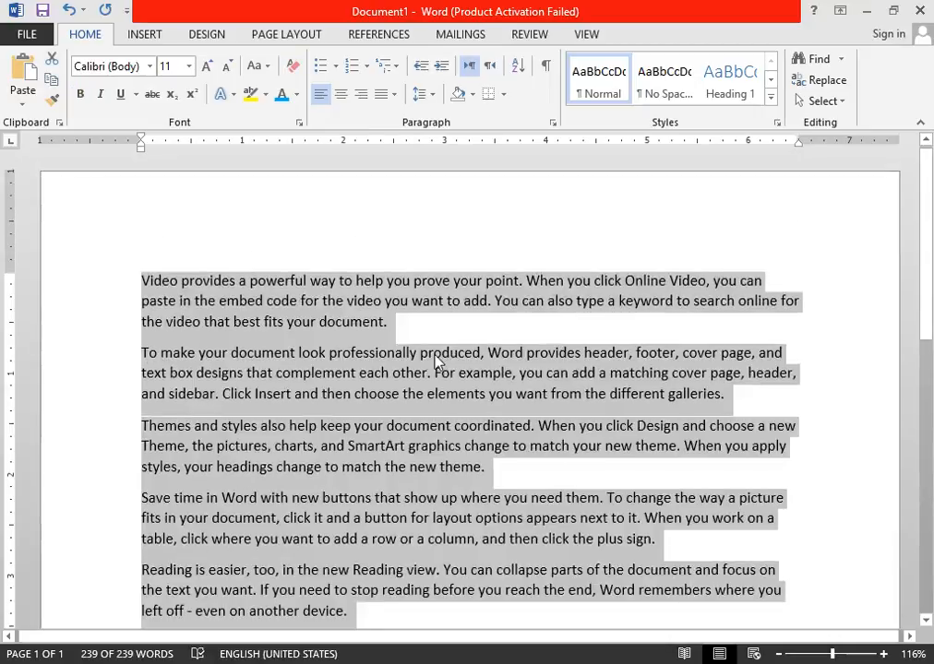
click(427, 361)
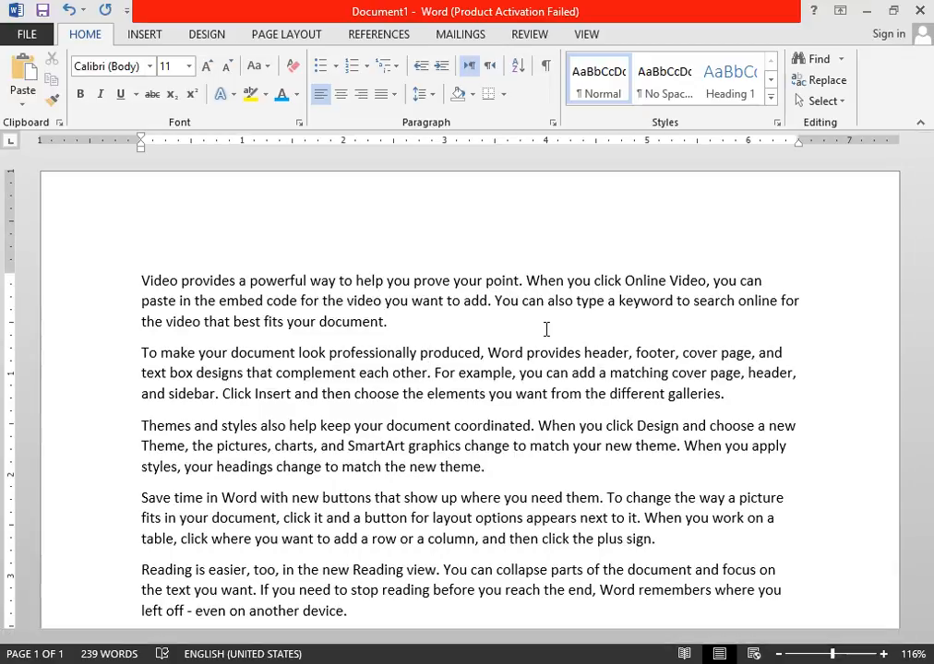
Switch to the "new ms" document and shorten the section 13 arrow so it ends just above Find, and view the Replace instructions.
click(244, 663)
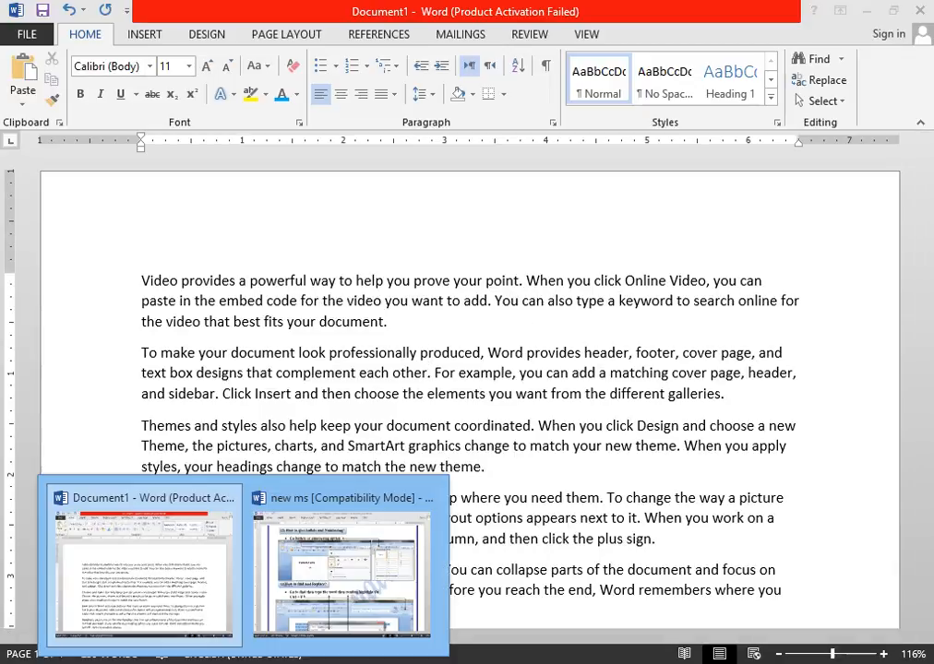
click(300, 577)
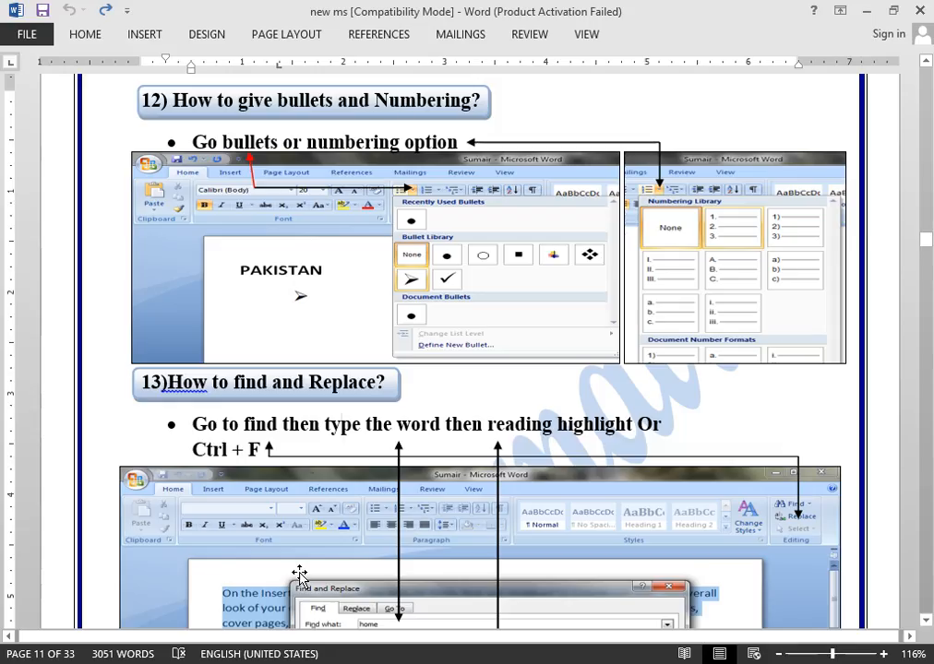
click(925, 622)
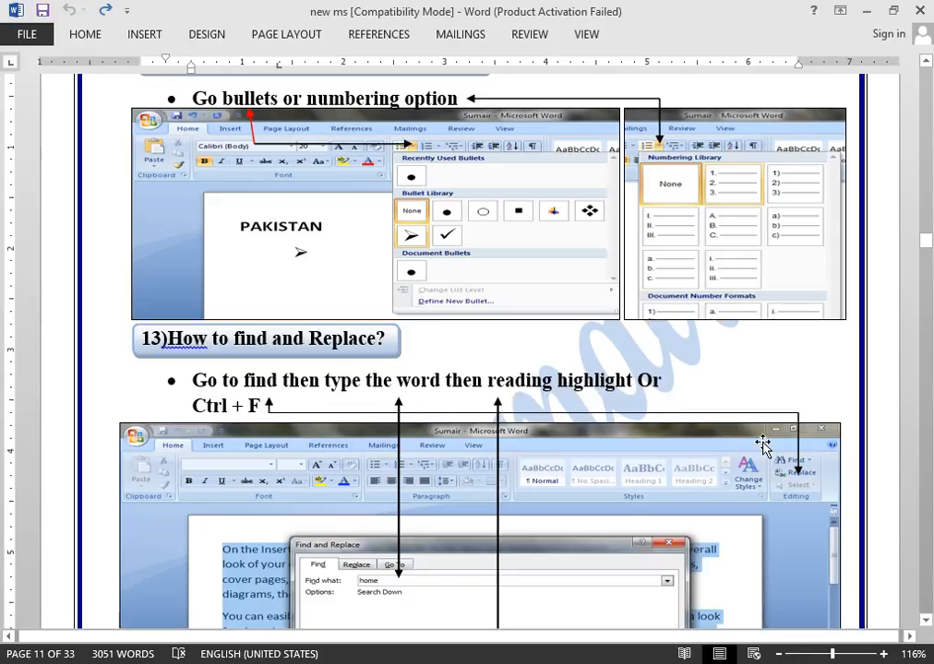
click(799, 482)
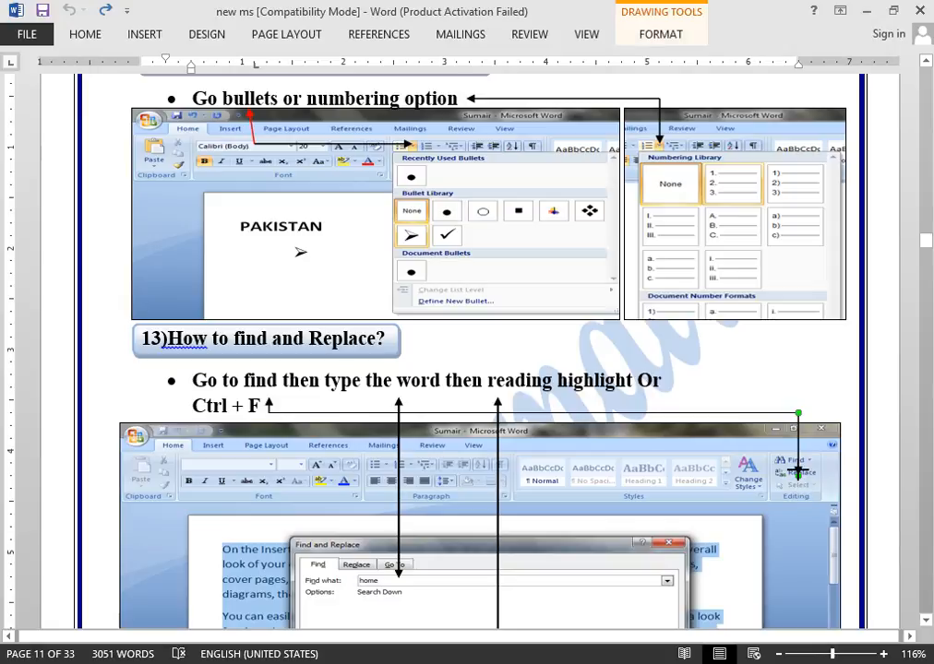
drag(798, 453, 798, 454)
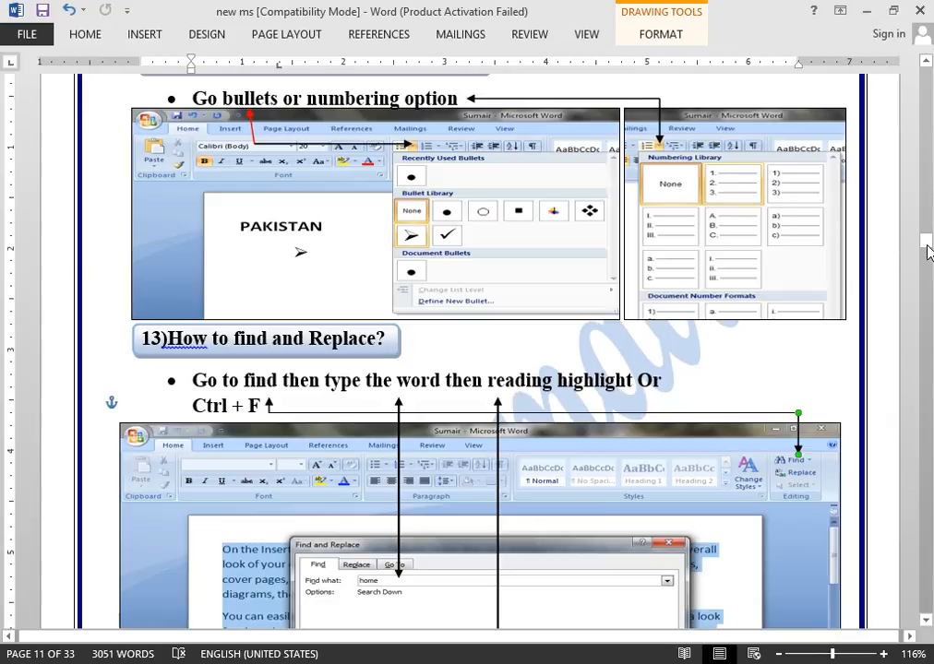
drag(926, 245, 924, 252)
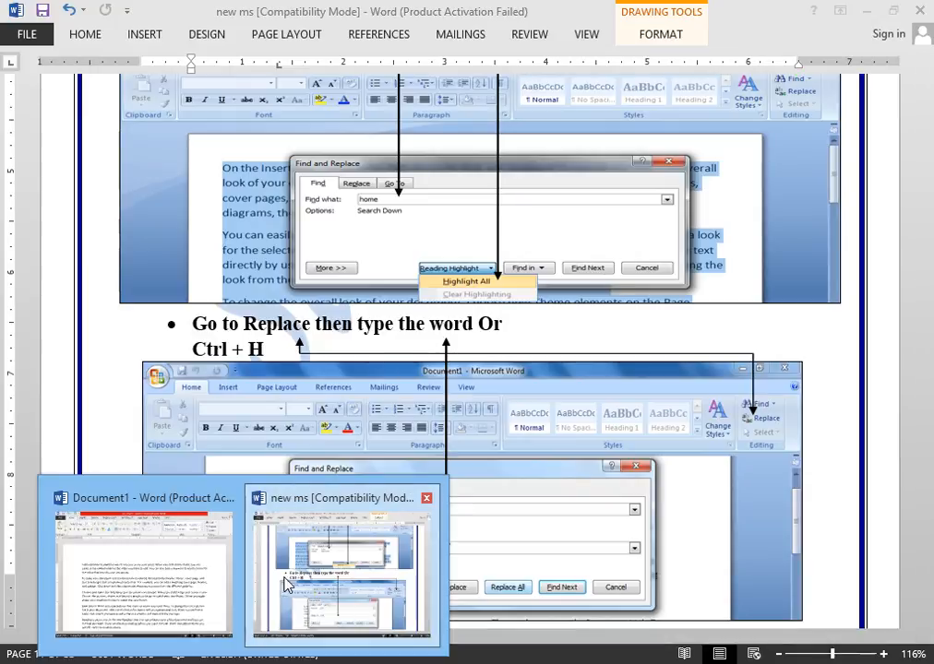
Return to Document1, search it for "home", and show the page thumbnails in the search results.
click(203, 585)
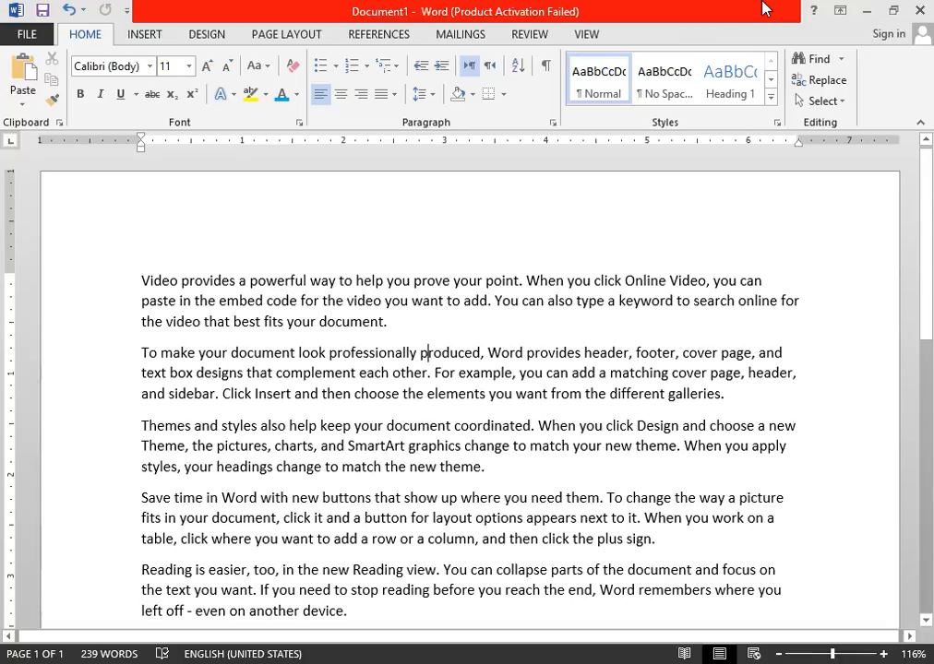
click(815, 58)
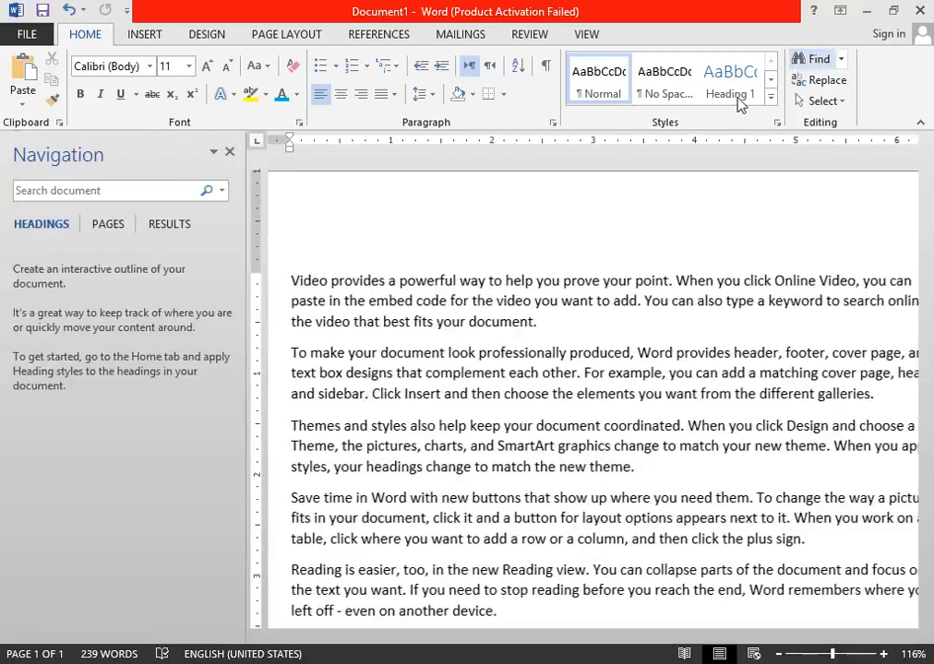
text(home)
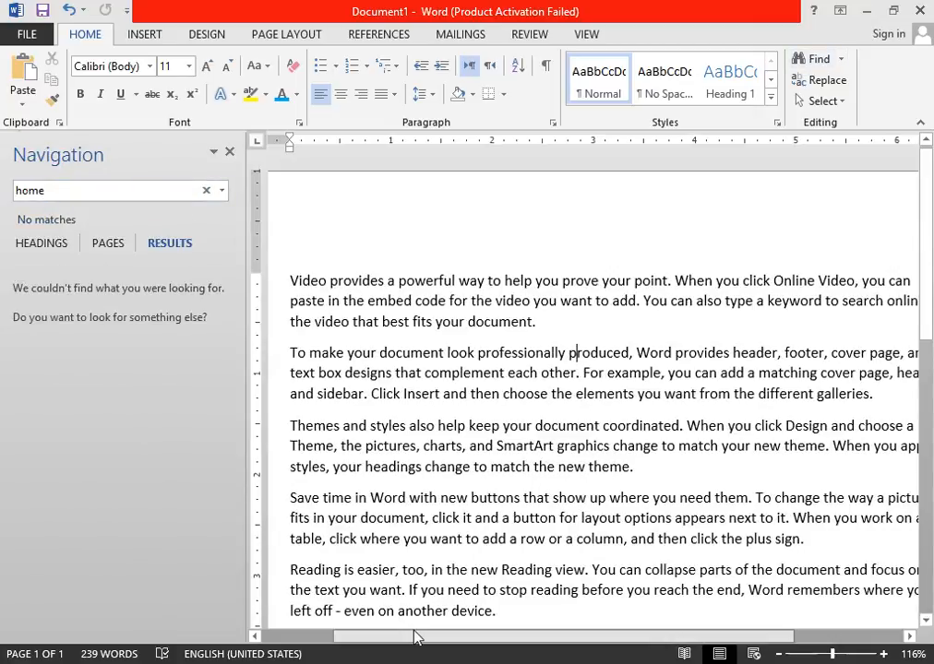
click(60, 240)
click(107, 243)
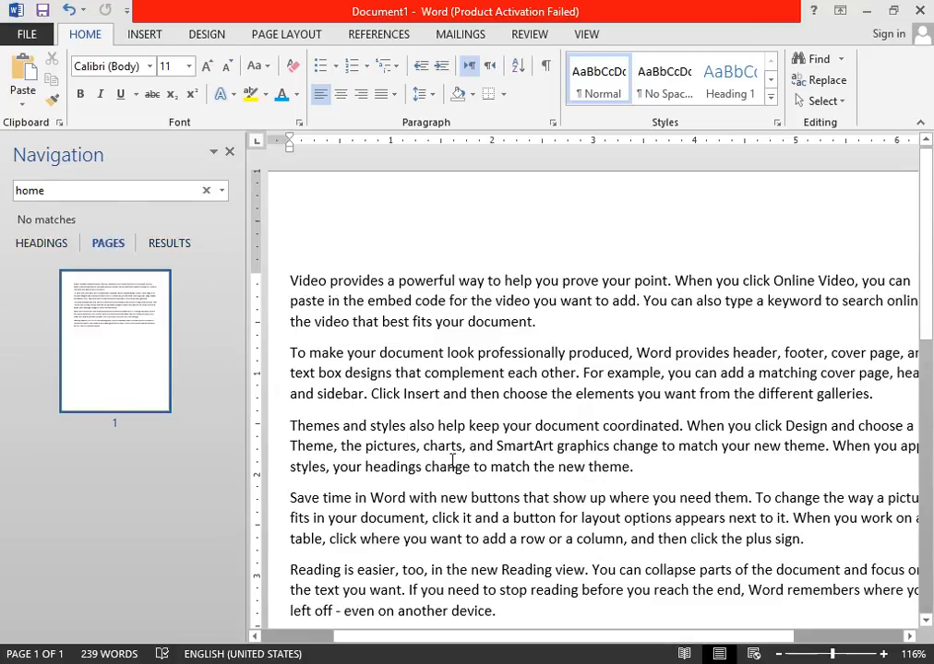
drag(427, 614, 406, 655)
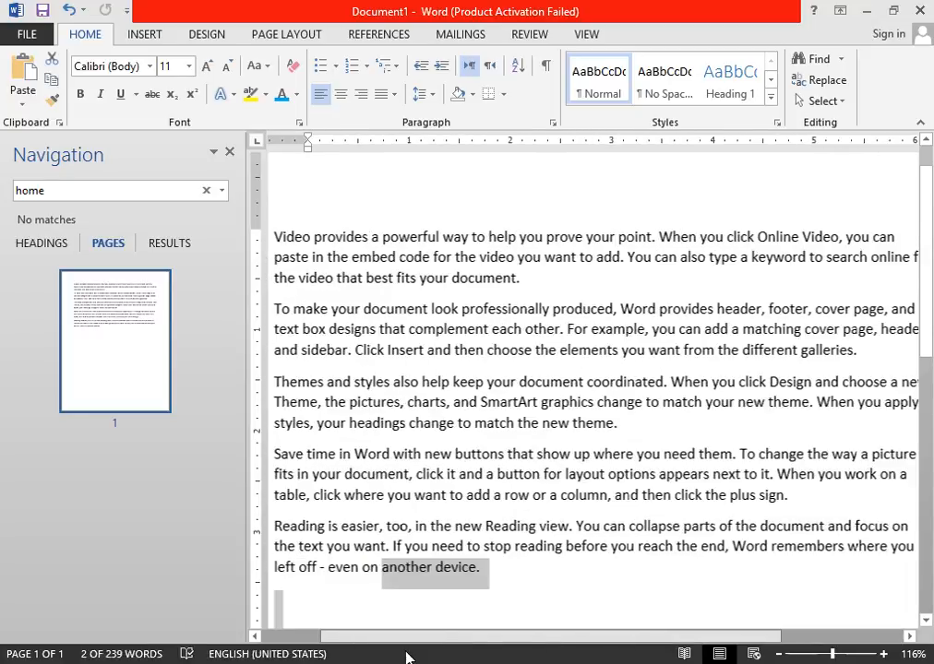
click(574, 524)
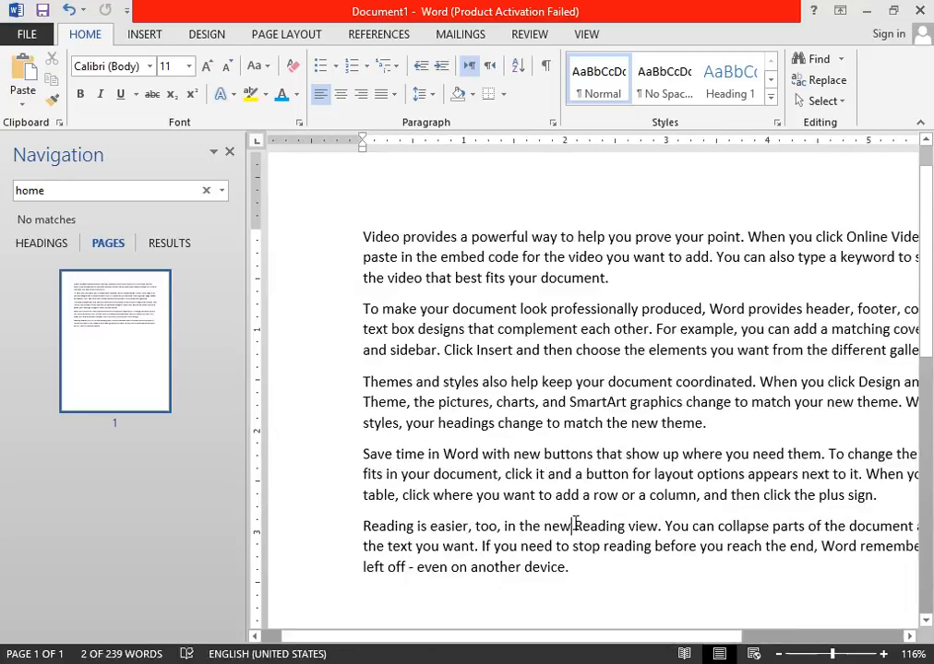
Search the document for "the", review the highlighted matches in the paragraphs, and close the search.
click(55, 191)
double_click(54, 192)
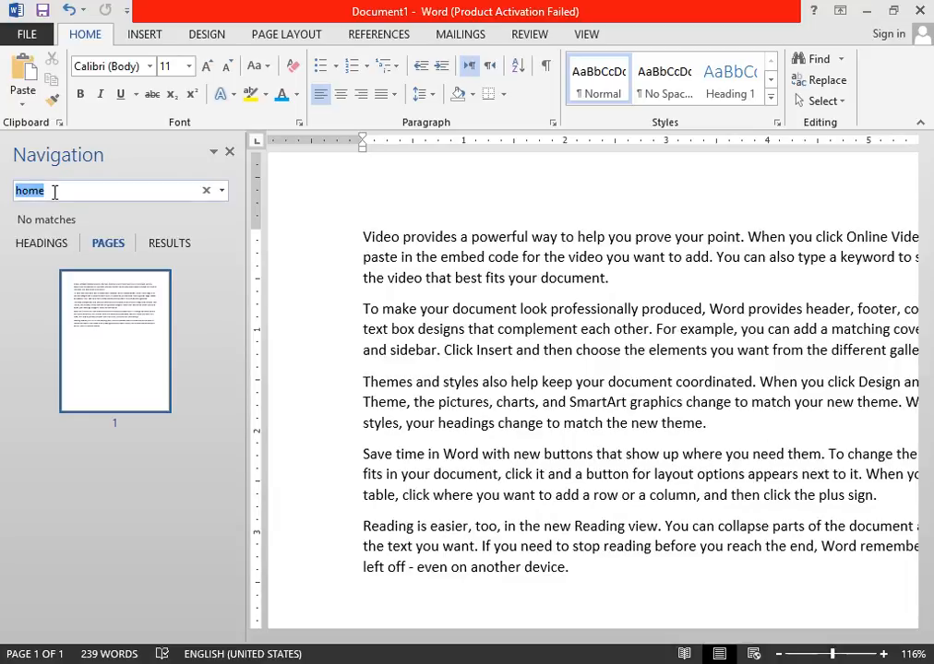
text(the)
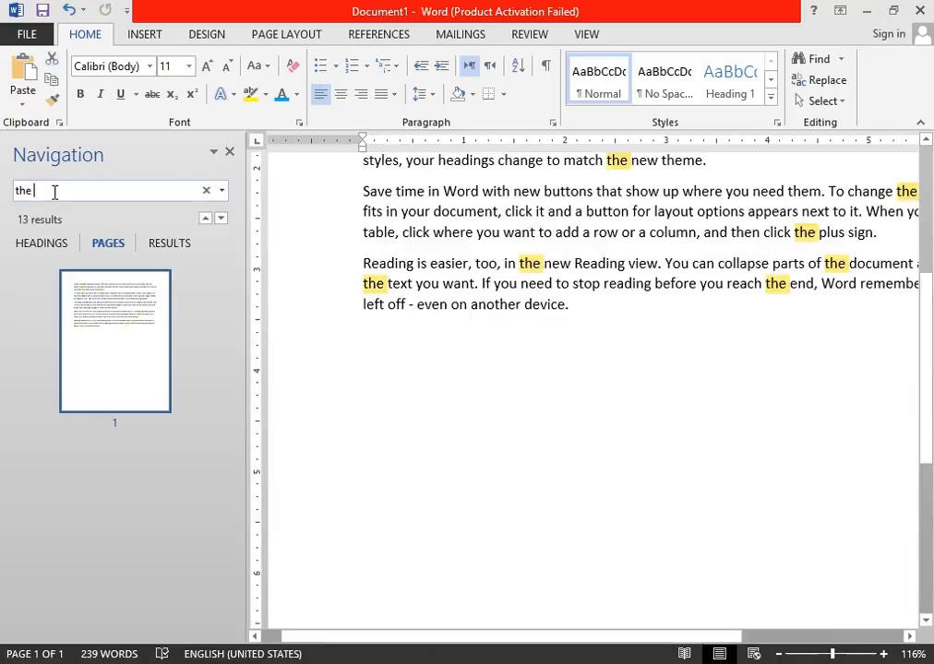
key(BackSpace)
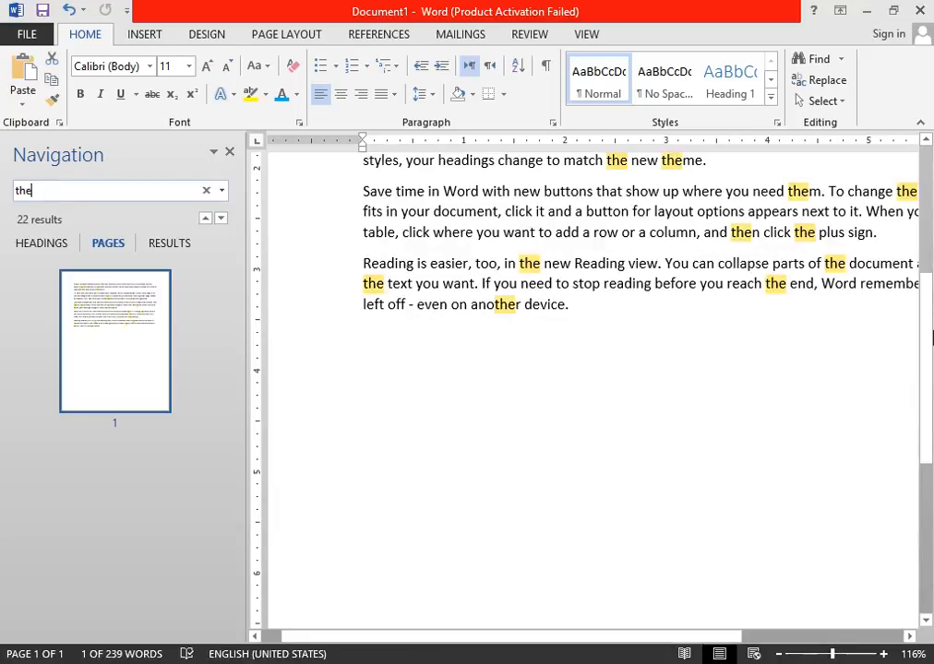
scroll(610, 360, up, 5)
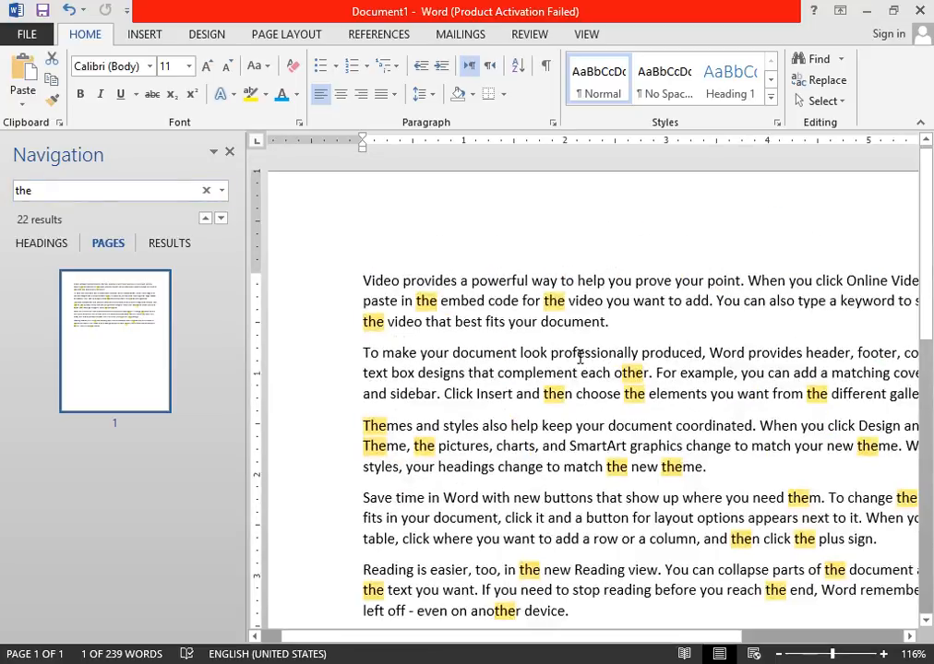
click(229, 152)
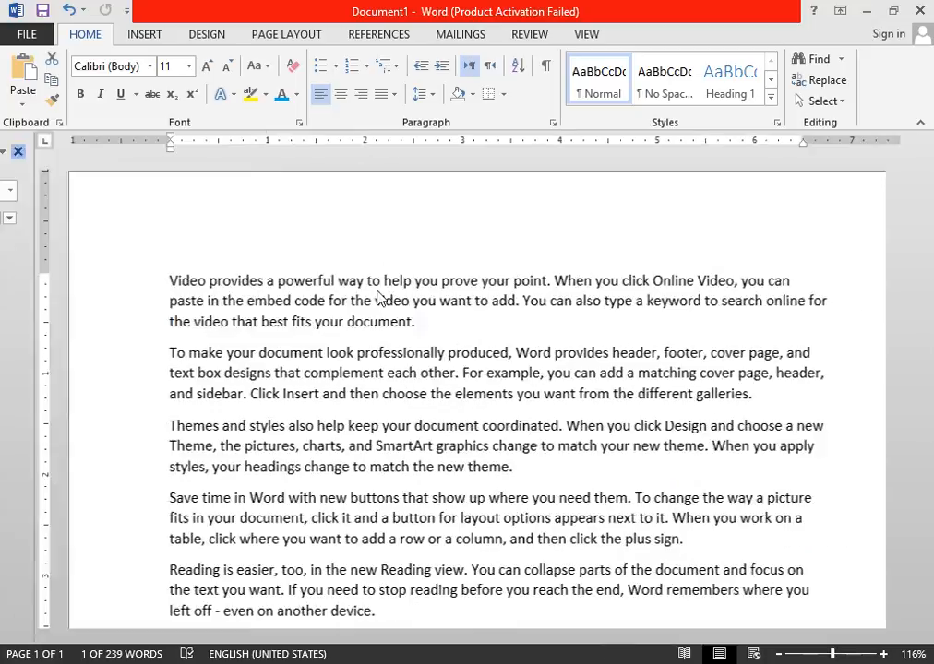
Replace all occurrences of "want" with "wanna" throughout the document.
click(569, 340)
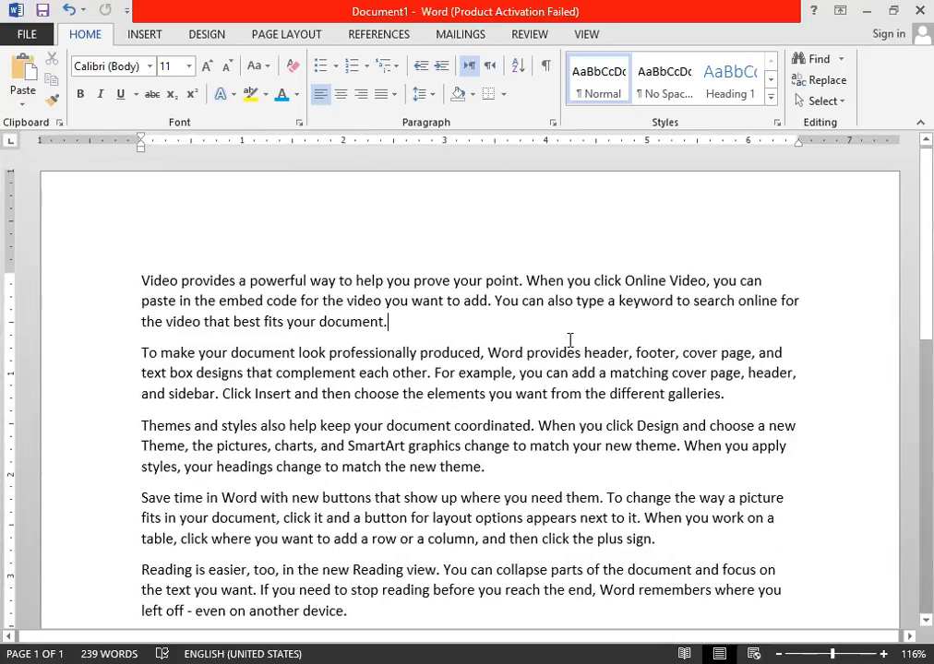
double_click(427, 301)
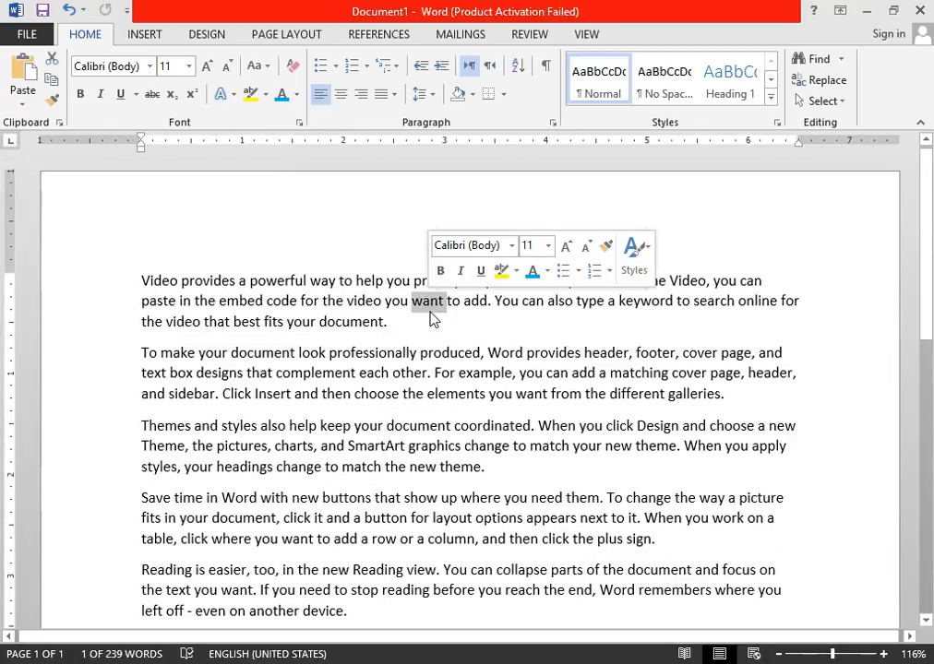
click(455, 433)
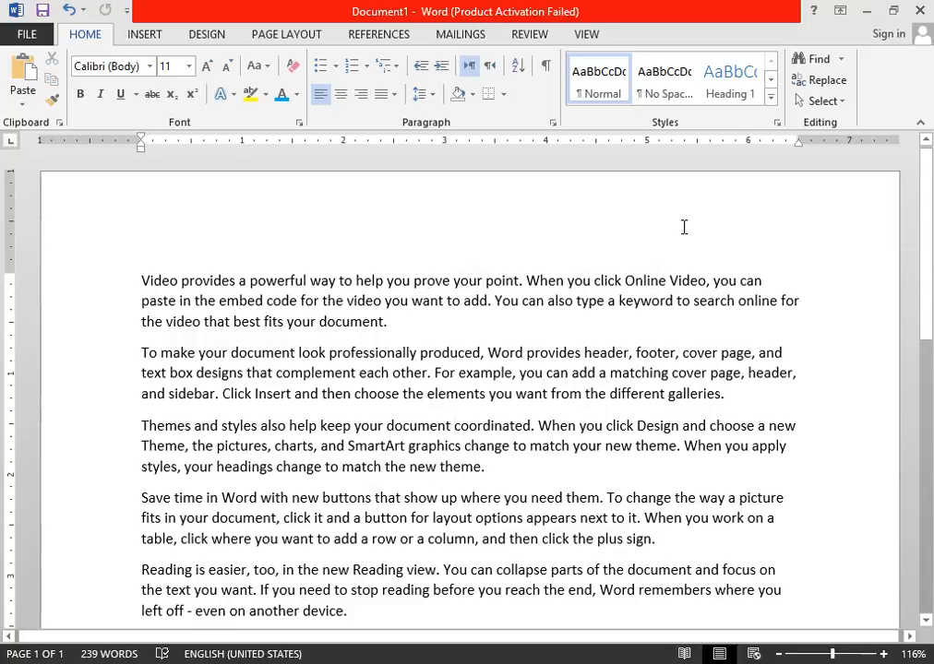
click(816, 80)
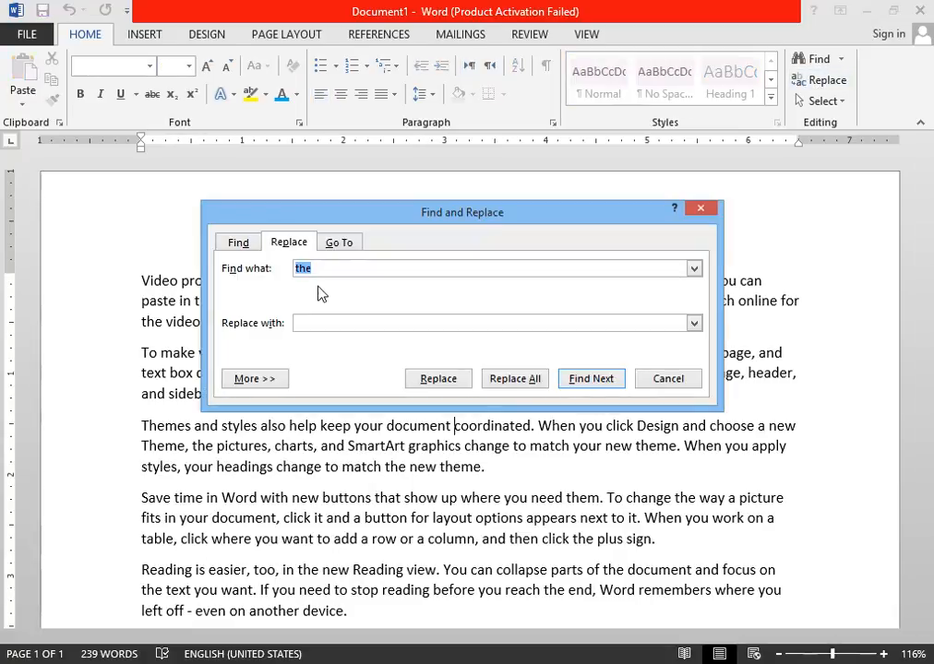
click(320, 324)
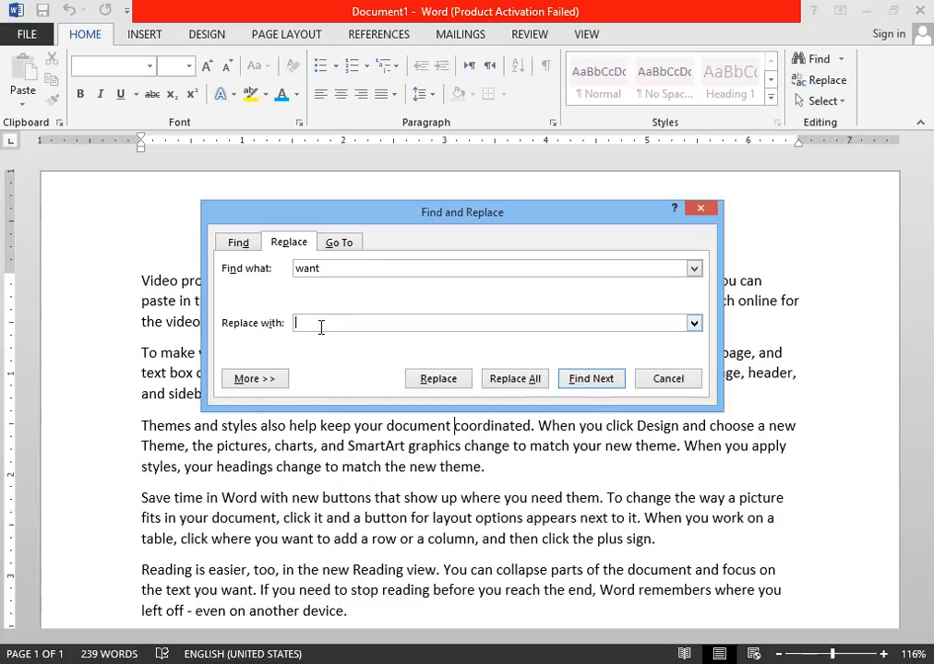
text(wanna)
click(502, 380)
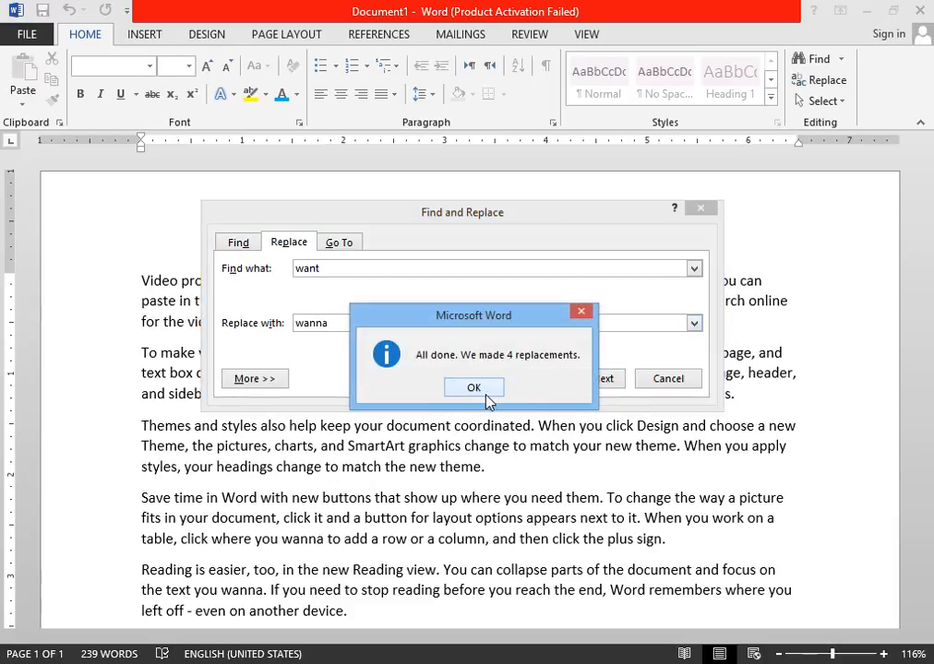
click(486, 396)
Clear the replacement text, undo that clearing, and close the Find and Replace dialog.
drag(334, 324, 293, 323)
key(BackSpace)
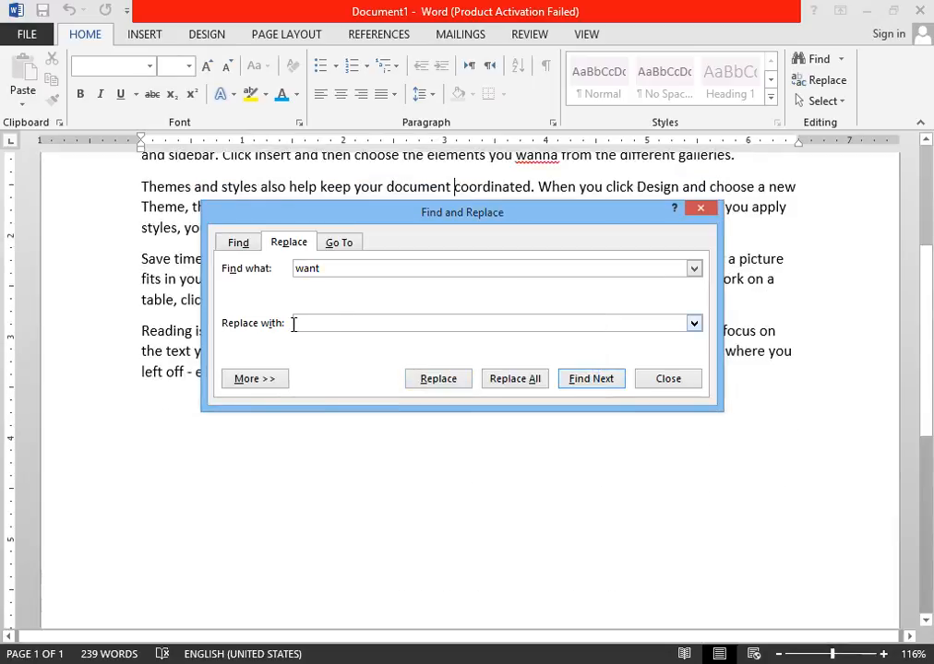
key(ctrl+z)
click(665, 380)
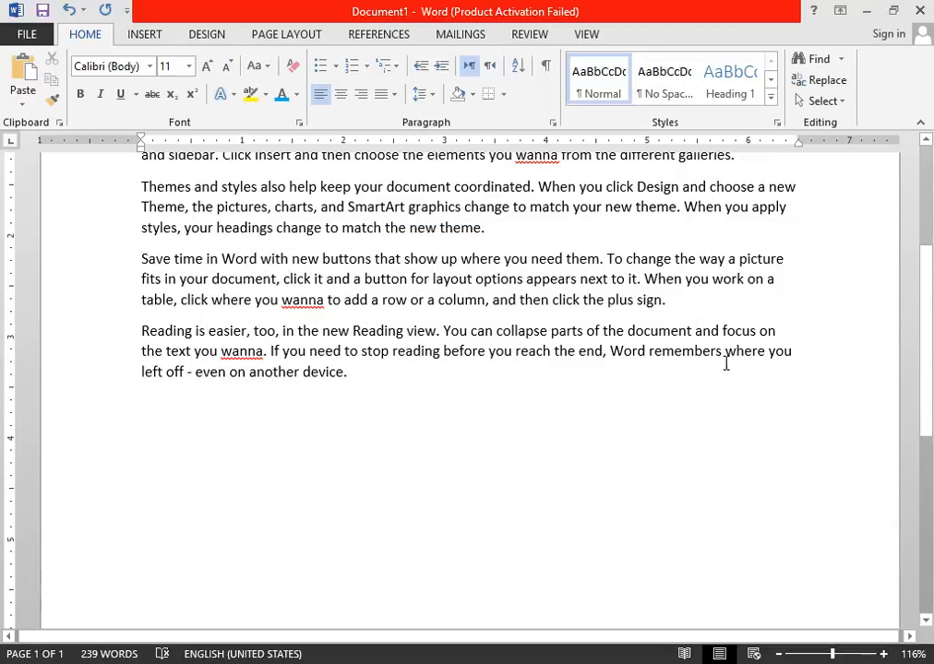
scroll(726, 363, up, 5)
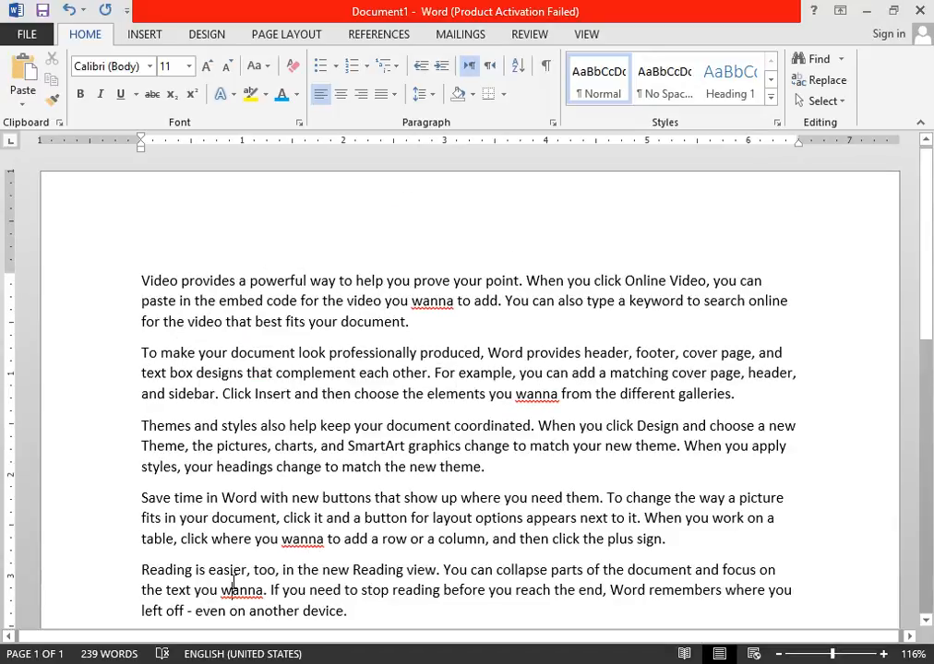
Bring up the Replace dialog from the second paragraph and dismiss it without replacing anything.
click(440, 394)
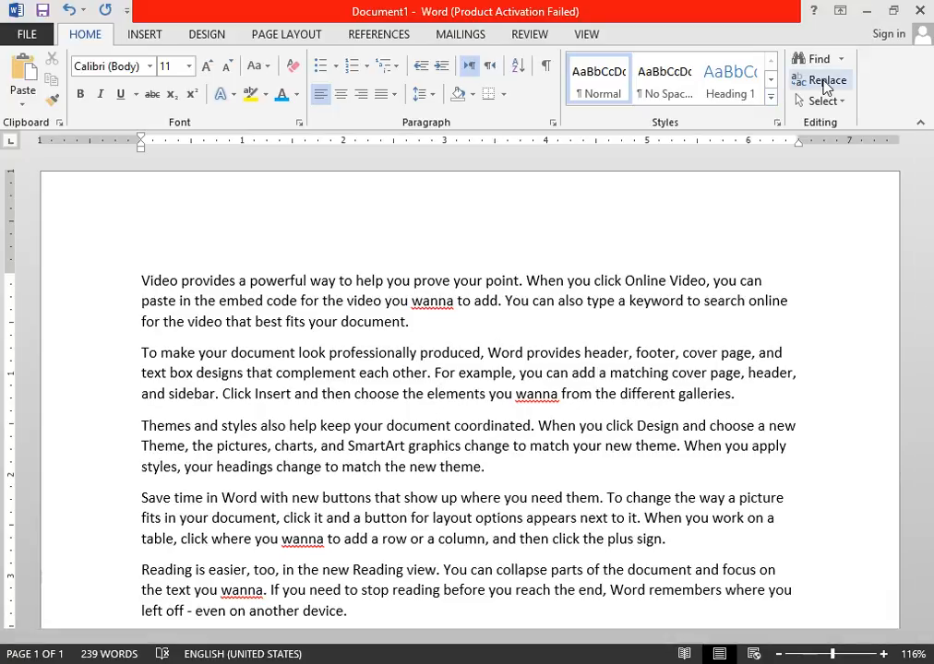
click(378, 394)
key(ctrl+h)
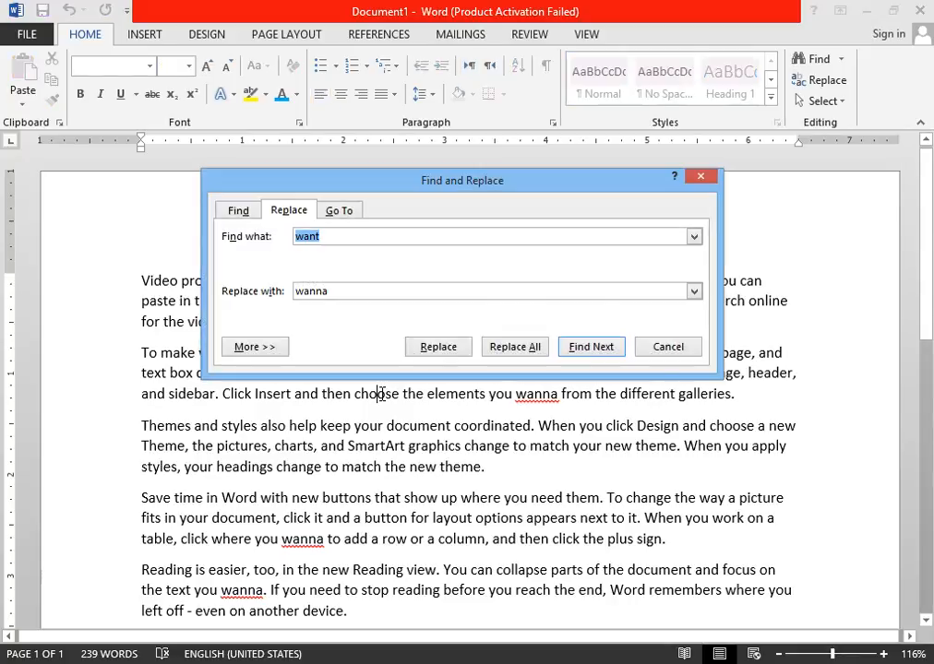
click(701, 178)
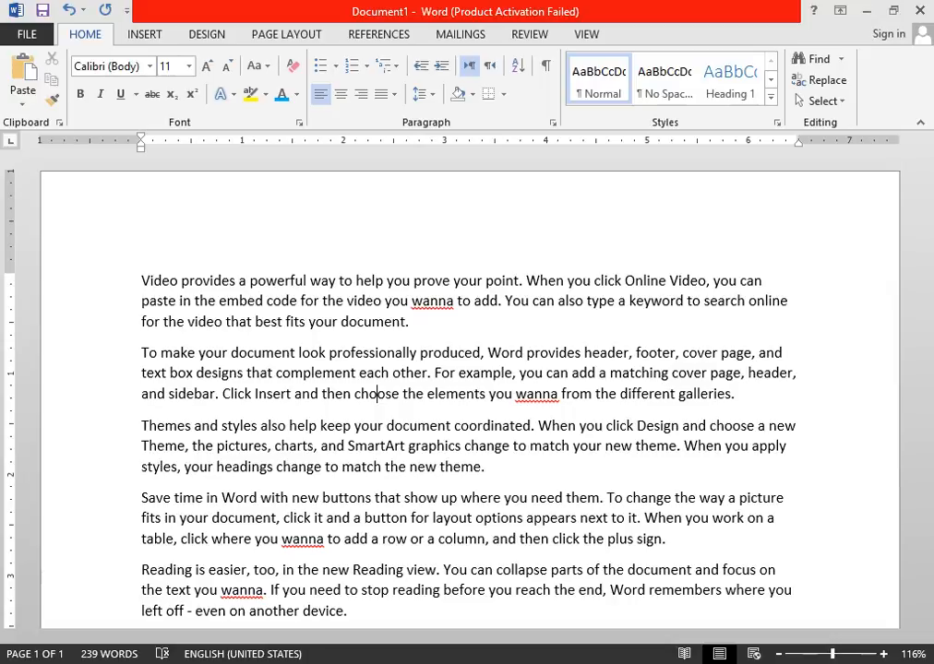
Switch to the Notepad window that holds the contact details.
key(alt+Tab)
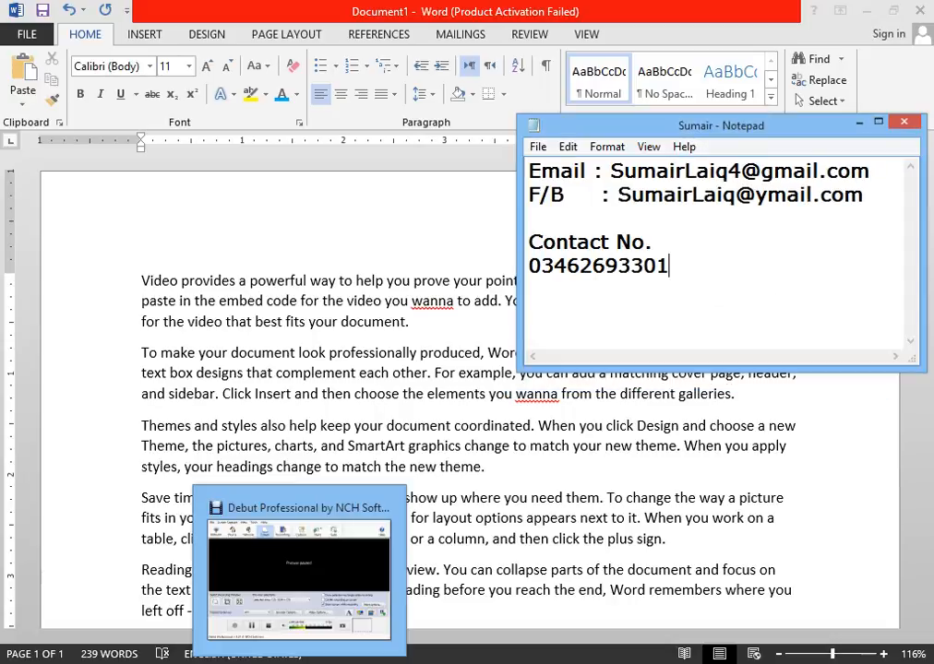